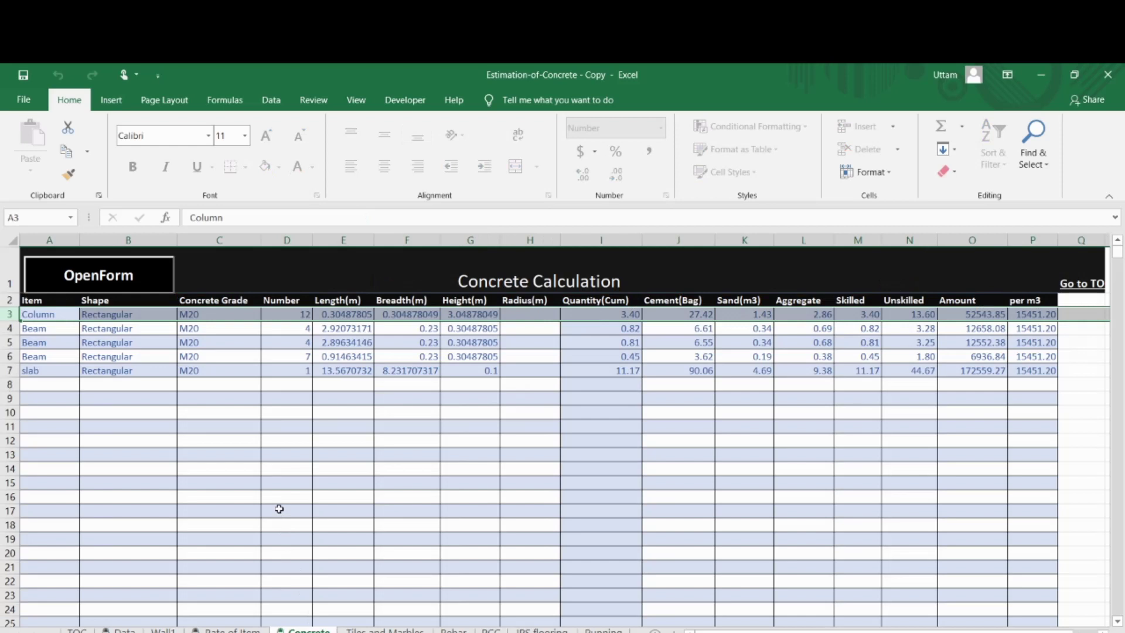
Step: Open the masonry wall data entry form from the Wall1 sheet and load the existing records into its list
left_click(163, 630)
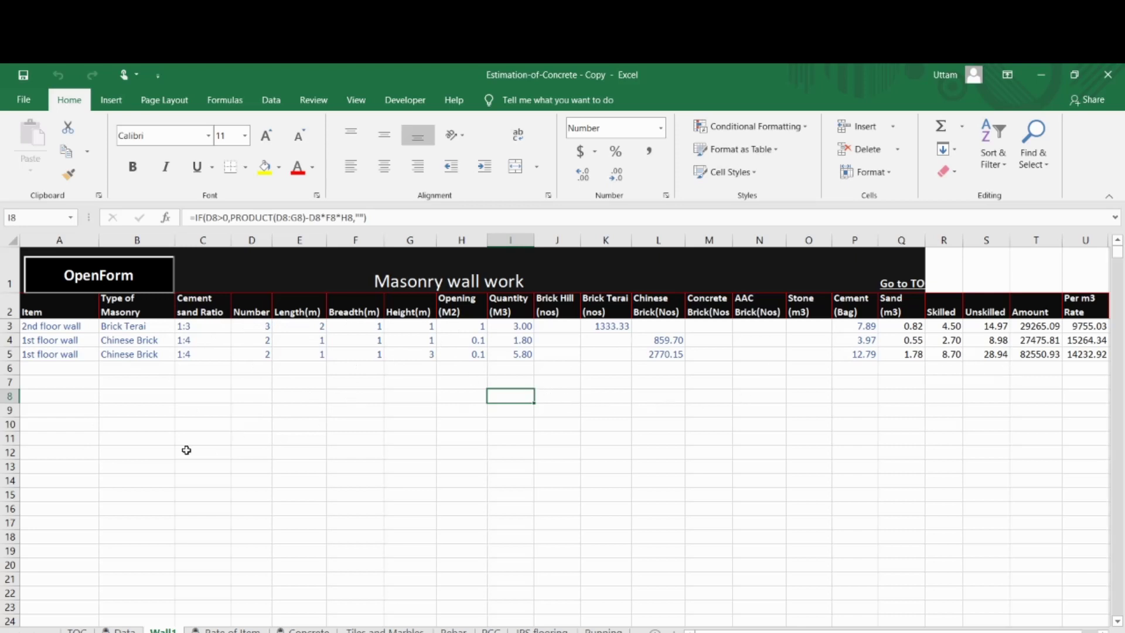
left_click(141, 271)
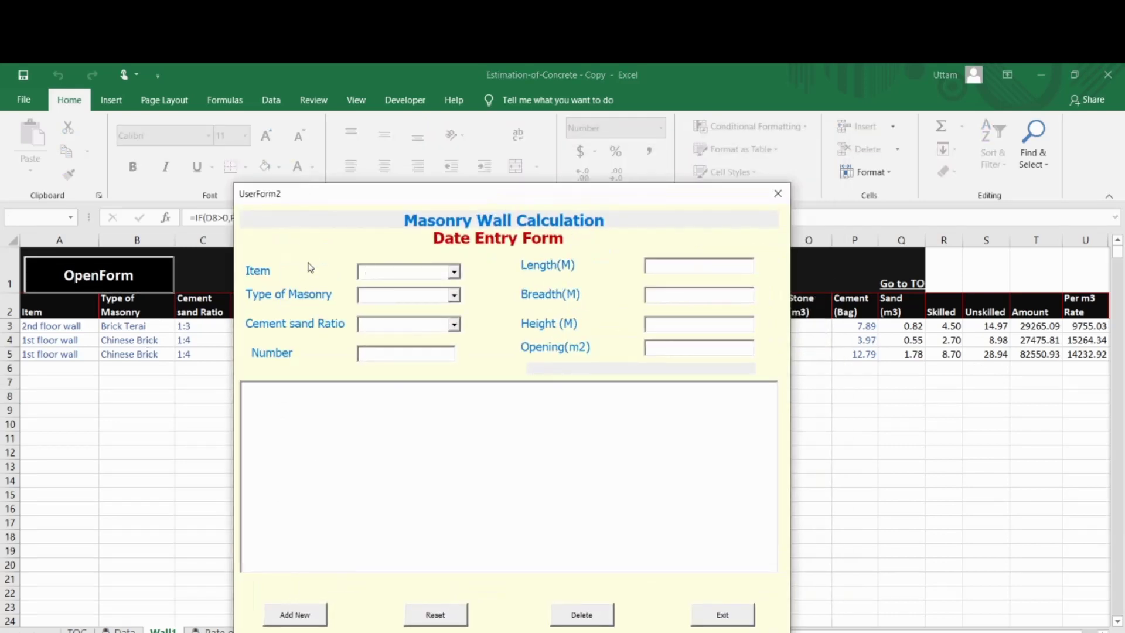
left_click_drag(365, 202, 349, 164)
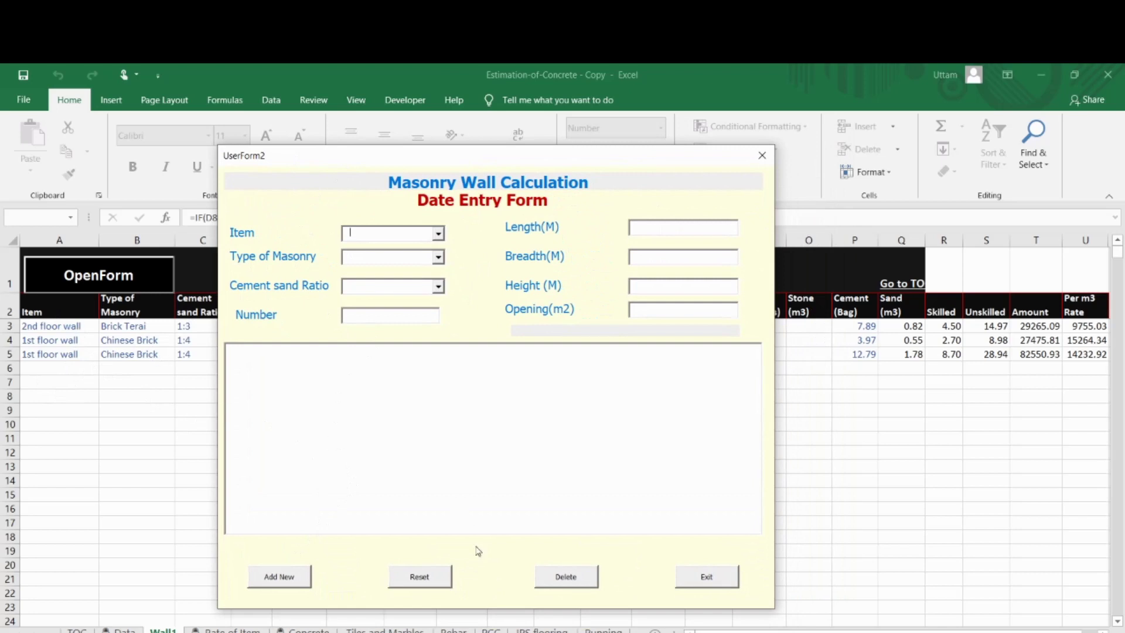
left_click(292, 584)
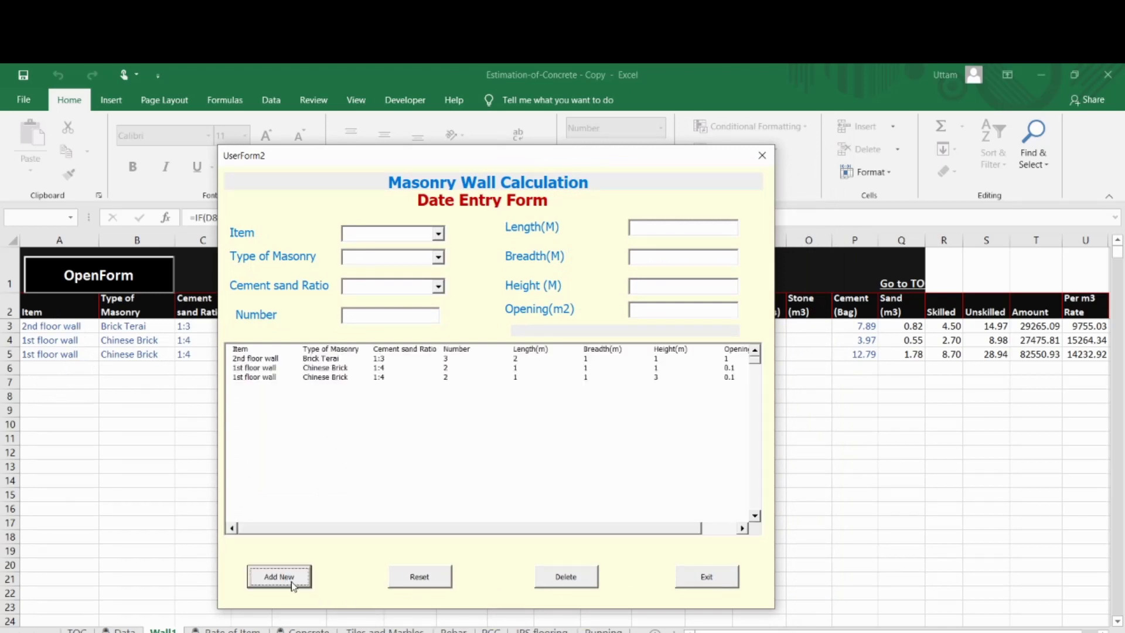
Step: Delete all the existing masonry wall records through the form, then exit the form
left_click(408, 377)
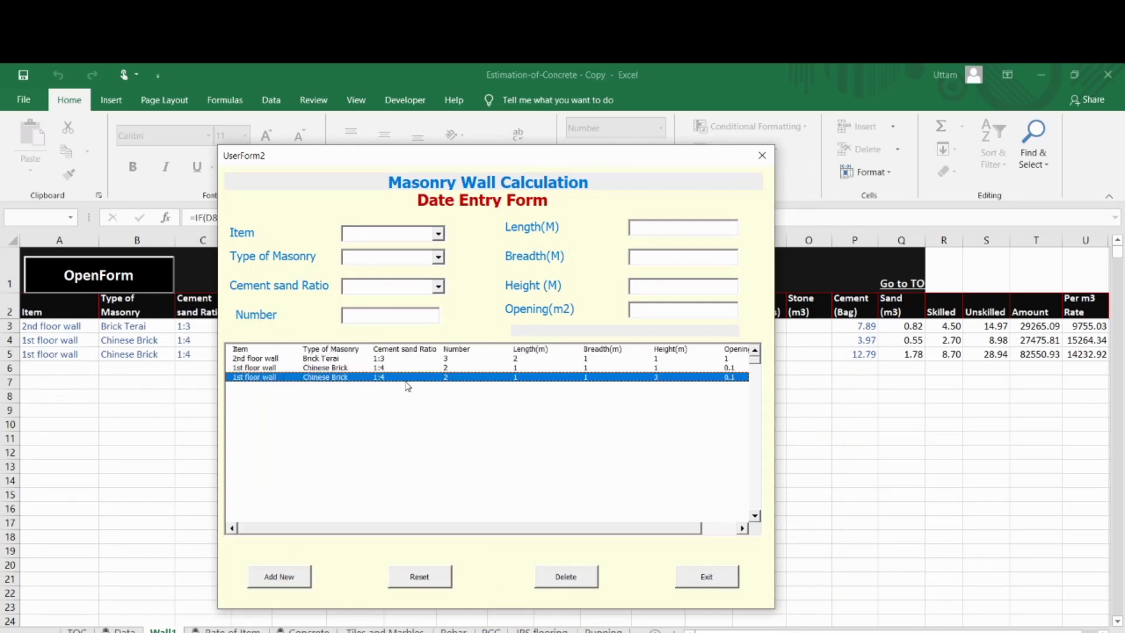
left_click(574, 567)
left_click(463, 391)
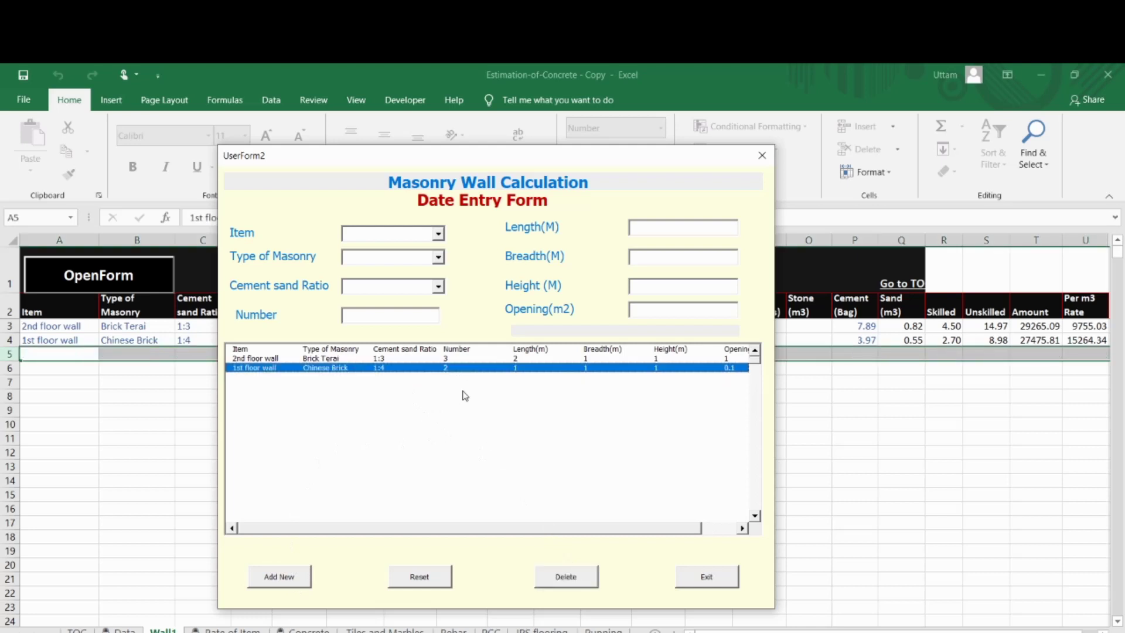
left_click(577, 577)
left_click(399, 359)
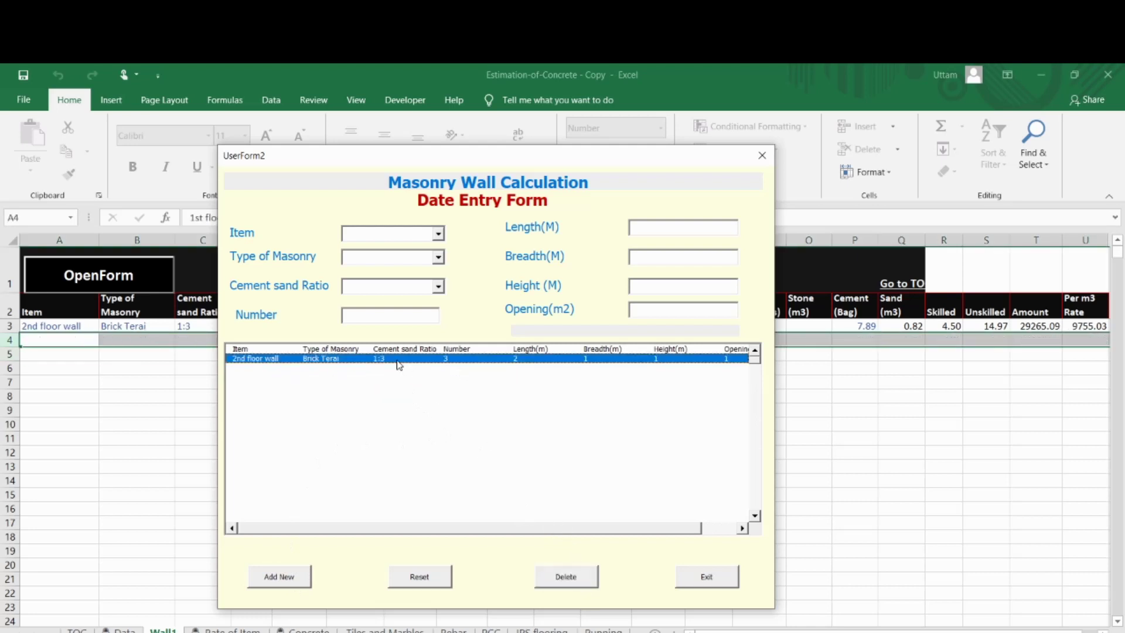
left_click(566, 576)
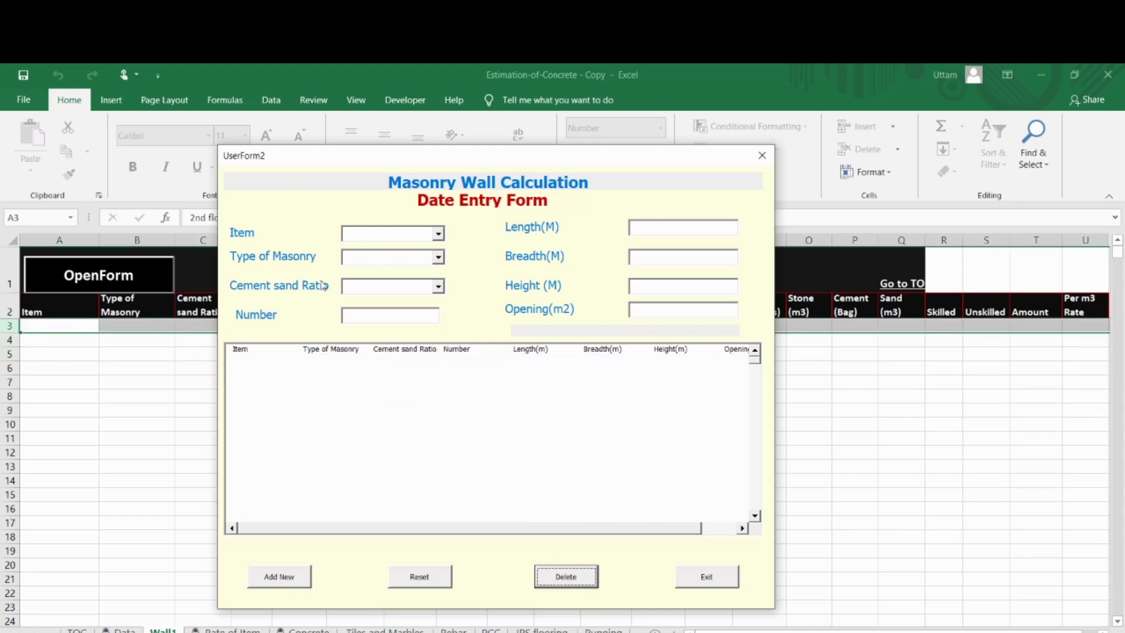
left_click(713, 576)
left_click(545, 426)
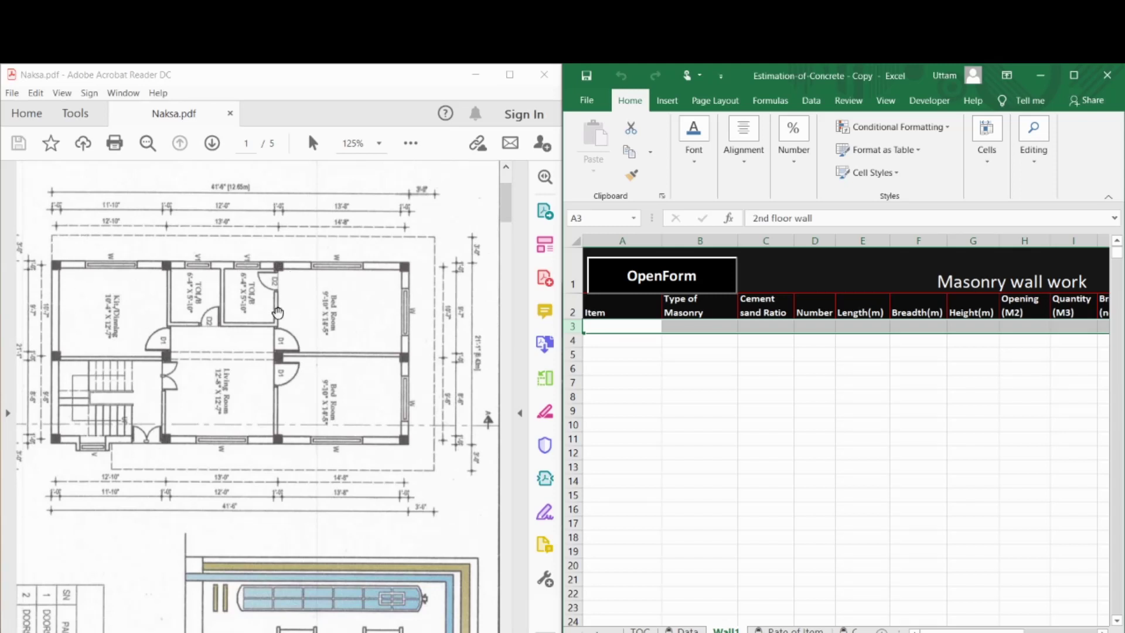
Step: Reopen the masonry wall form and choose item 1st floor wall, masonry type Brick Terai and cement sand ratio 1:4
left_click(688, 283)
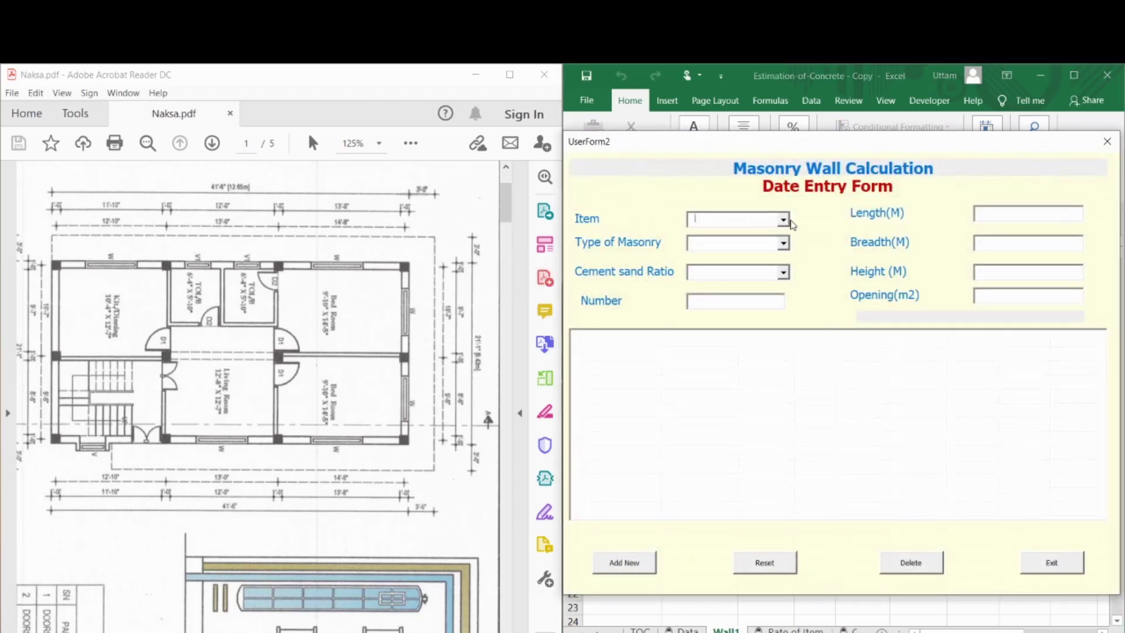
left_click(783, 219)
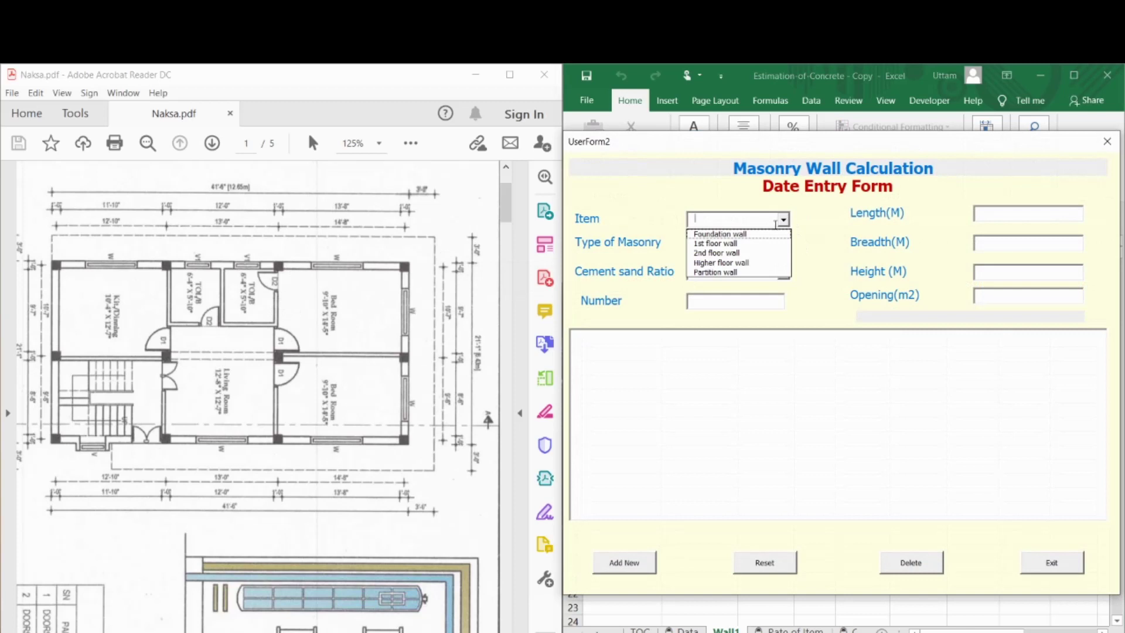
left_click(755, 243)
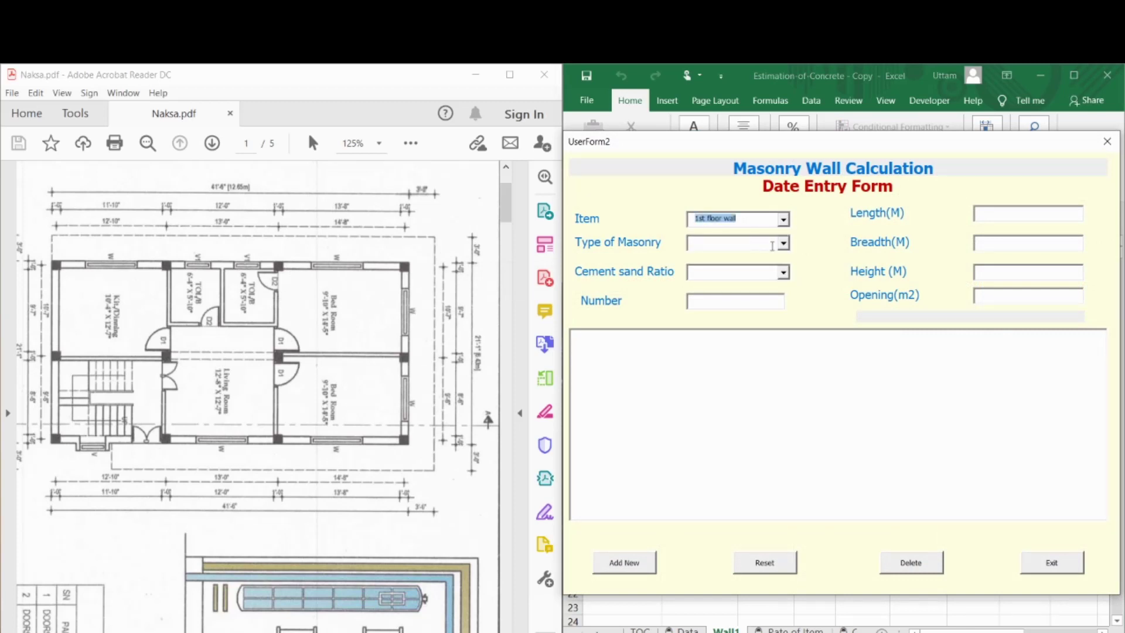
left_click(783, 243)
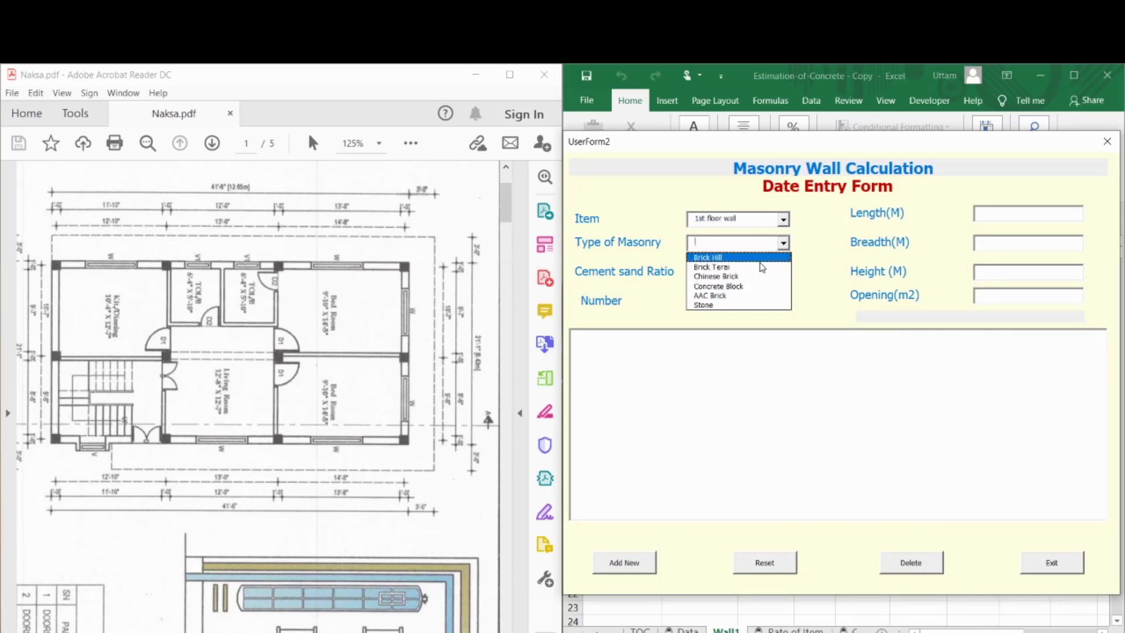
left_click(725, 267)
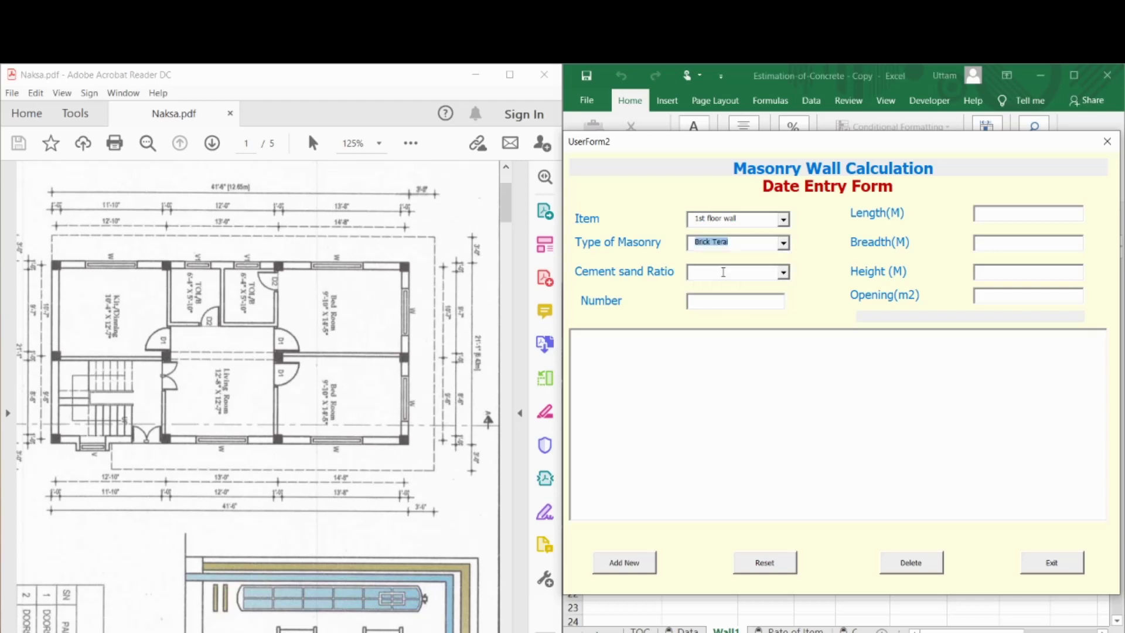
left_click(785, 275)
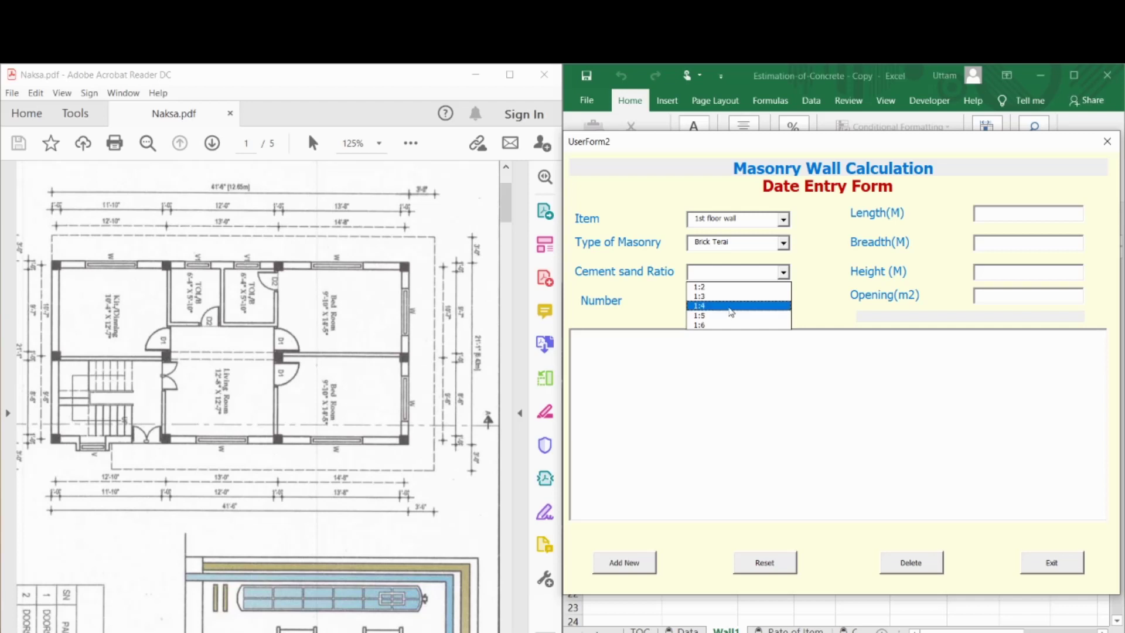
left_click(731, 309)
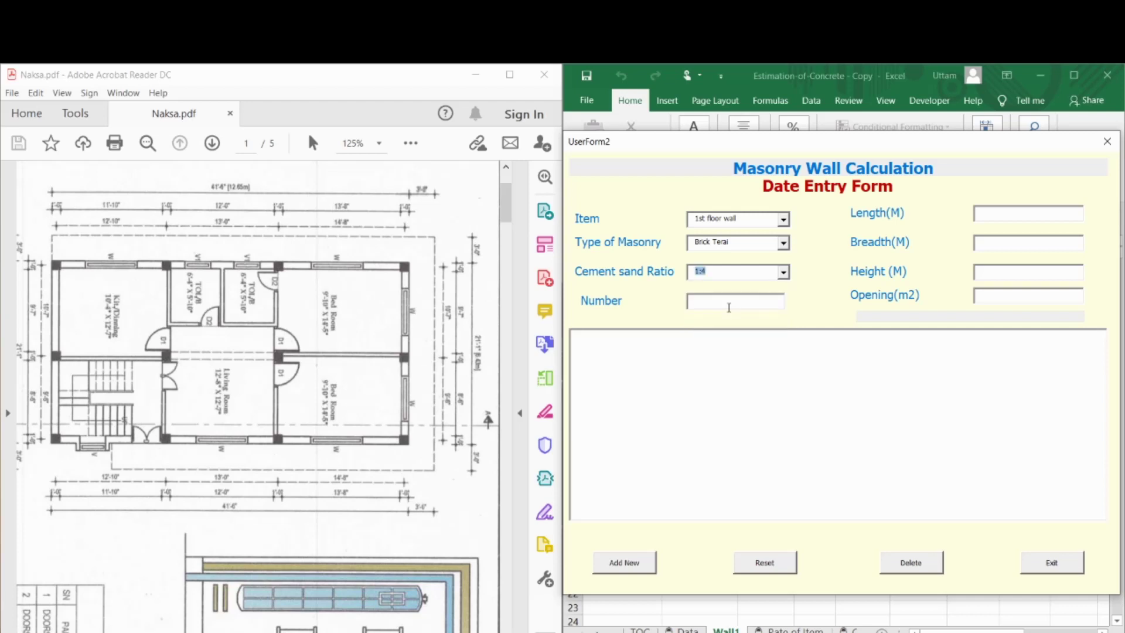
Step: Enter number 2, length =13.75/3.28 and breadth =9/12/3.28 for the Brick Terai wall
left_click(729, 308)
type("2")
type("13")
type(".75")
type("/3.28")
left_click(1017, 241)
type("=9/3")
key("BackSpace")
type("12/3.2")
Step: Set the height to 3 and the opening to =60/(3.28*3.28), and add the Brick Terai wall record
left_click(1029, 267)
type("=3")
key("BackSpace")
key("BackSpace")
type("60/(3.28")
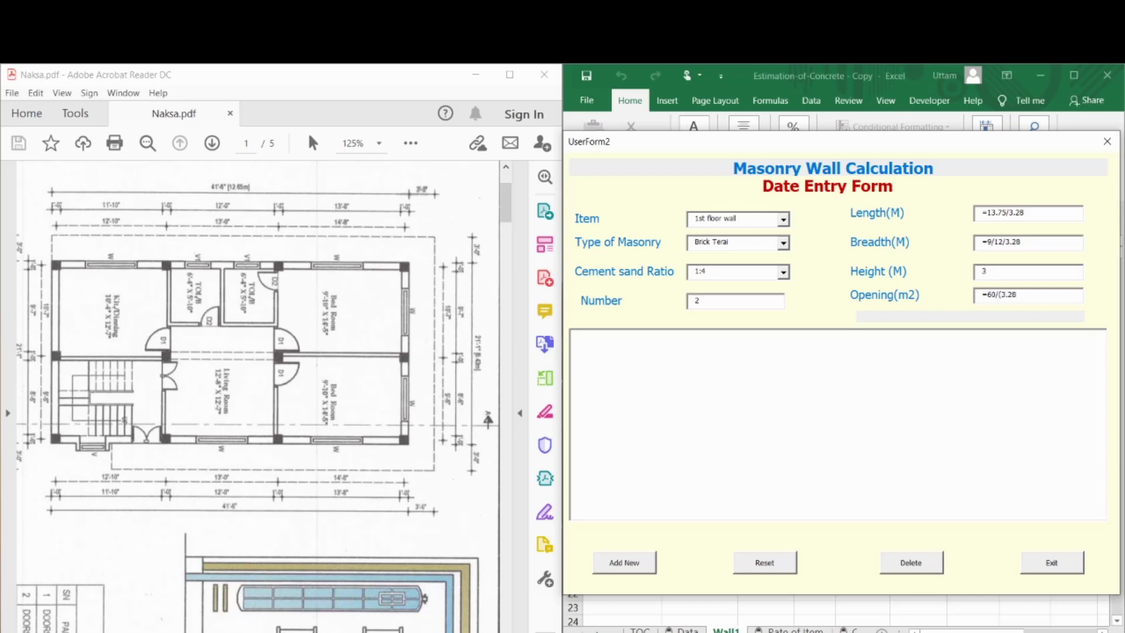
type("*3.28")
left_click(638, 563)
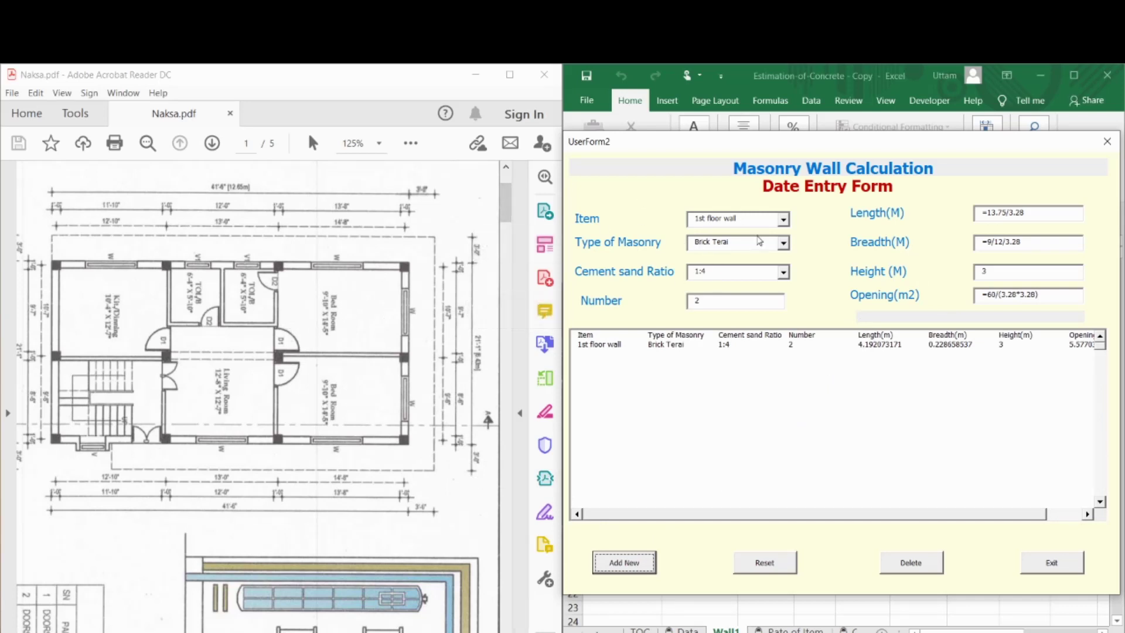
Step: Change the masonry type to Chinese Brick, keeping the 1:4 ratio, and set the number to 1
left_click(784, 245)
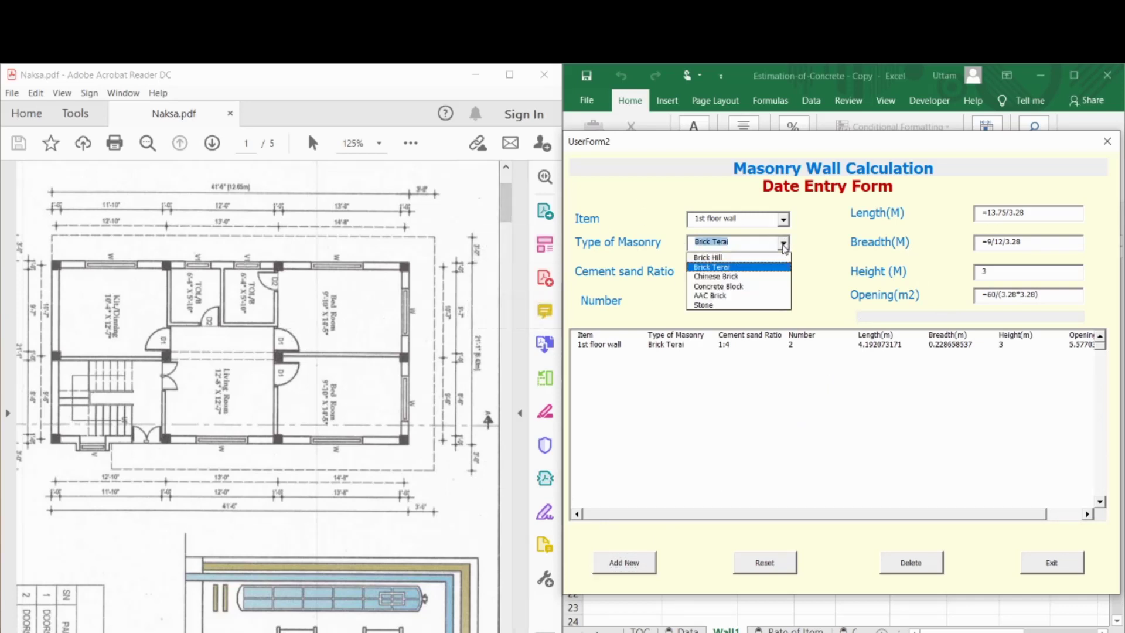
left_click(742, 276)
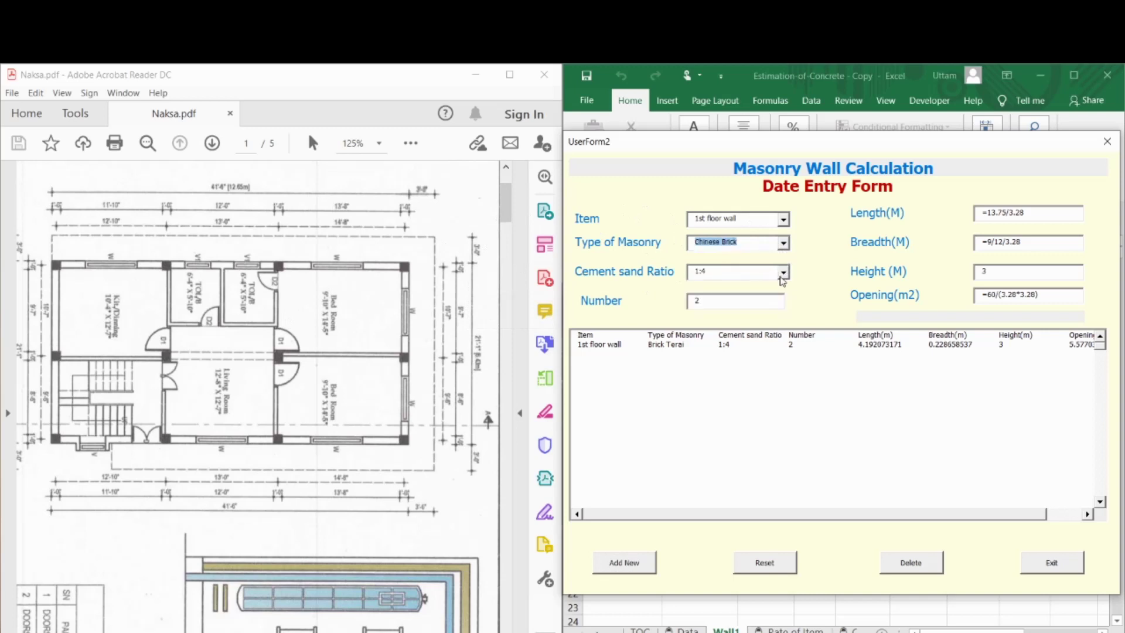
left_click(783, 274)
left_click(783, 274)
left_click(697, 301)
type("1")
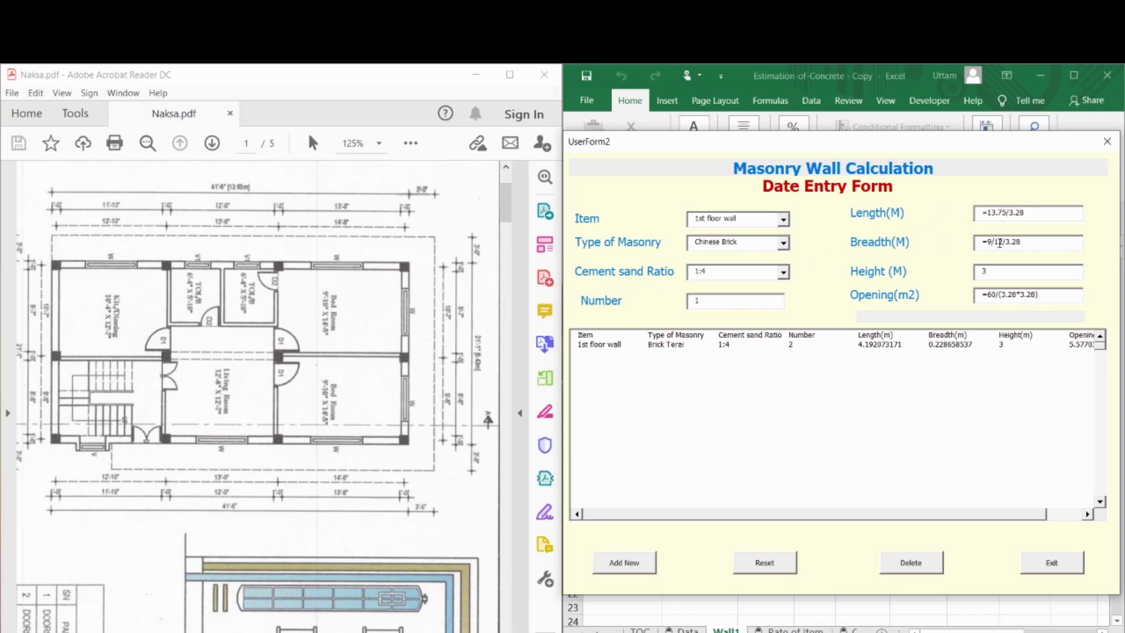
Step: Set the length to =11.8/3.28 and the opening to =30/(3.28*3.28), and add the Chinese Brick wall record
left_click(1004, 213)
key("BackSpace")
key("BackSpace")
key("BackSpace")
key("BackSpace")
type("1.8")
key("BackSpace")
type("3")
left_click(652, 563)
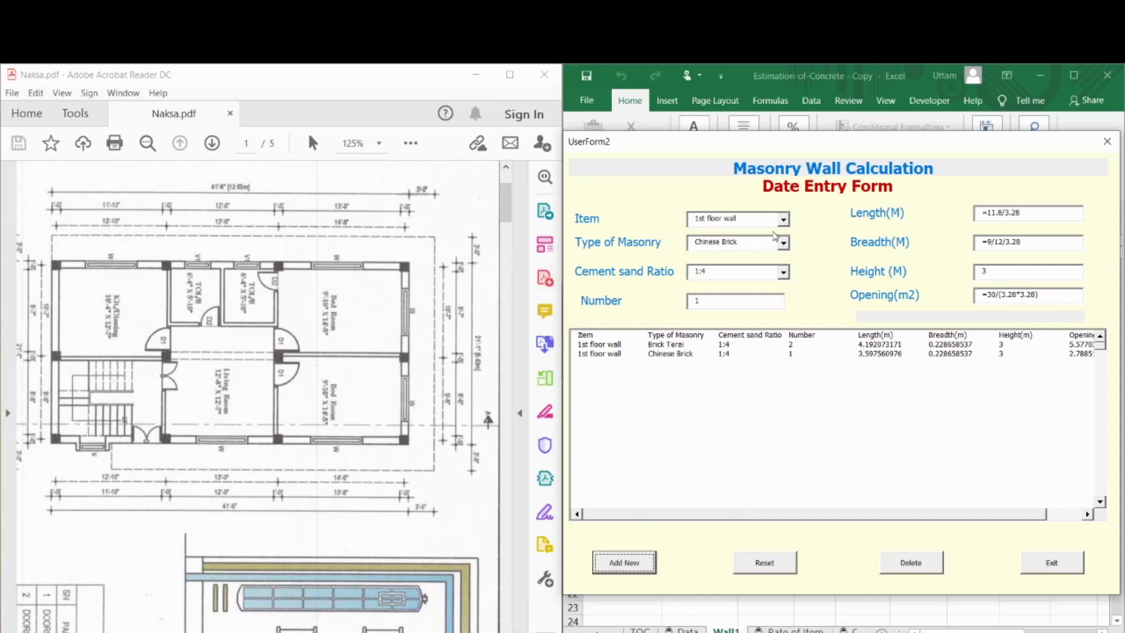
Step: Change the masonry type to Stone and the cement sand ratio to 1:6
left_click(782, 242)
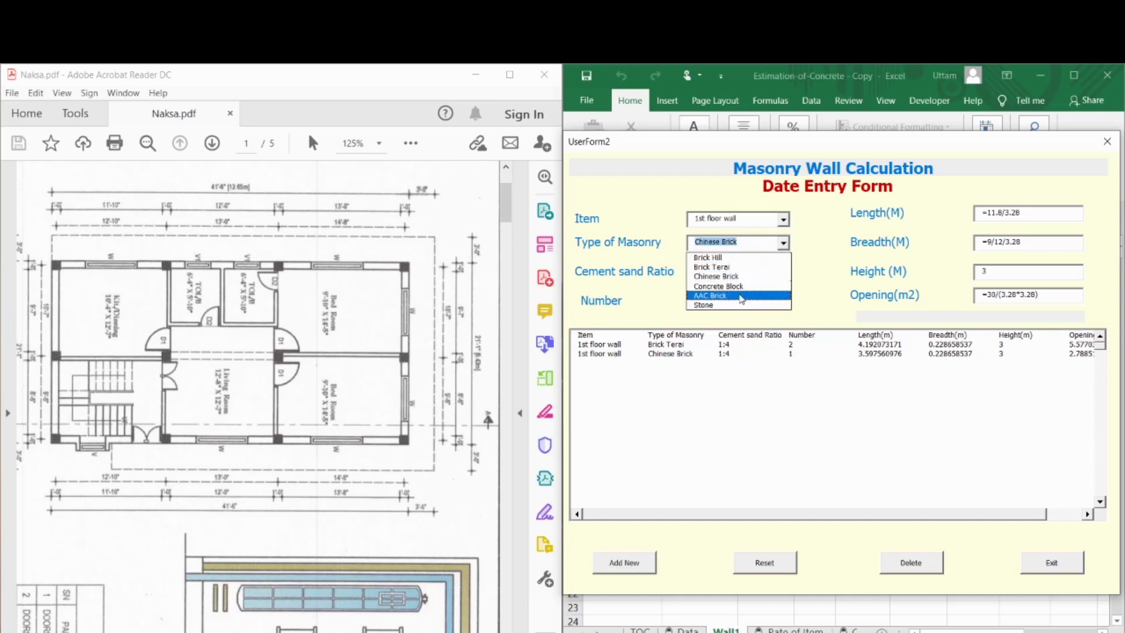
left_click(730, 305)
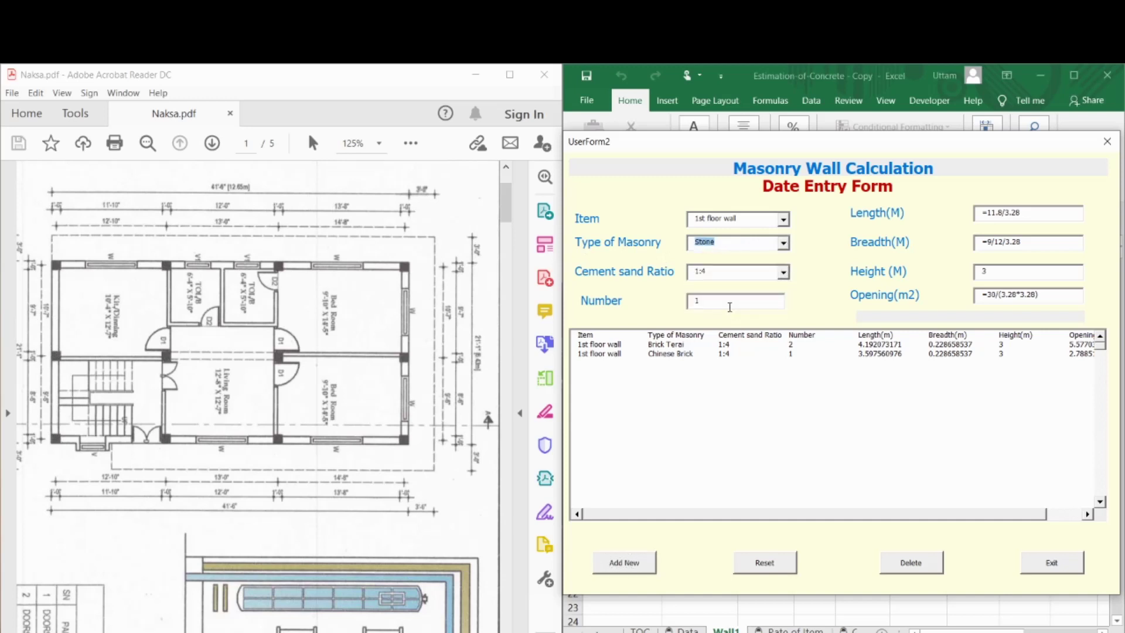
left_click(783, 272)
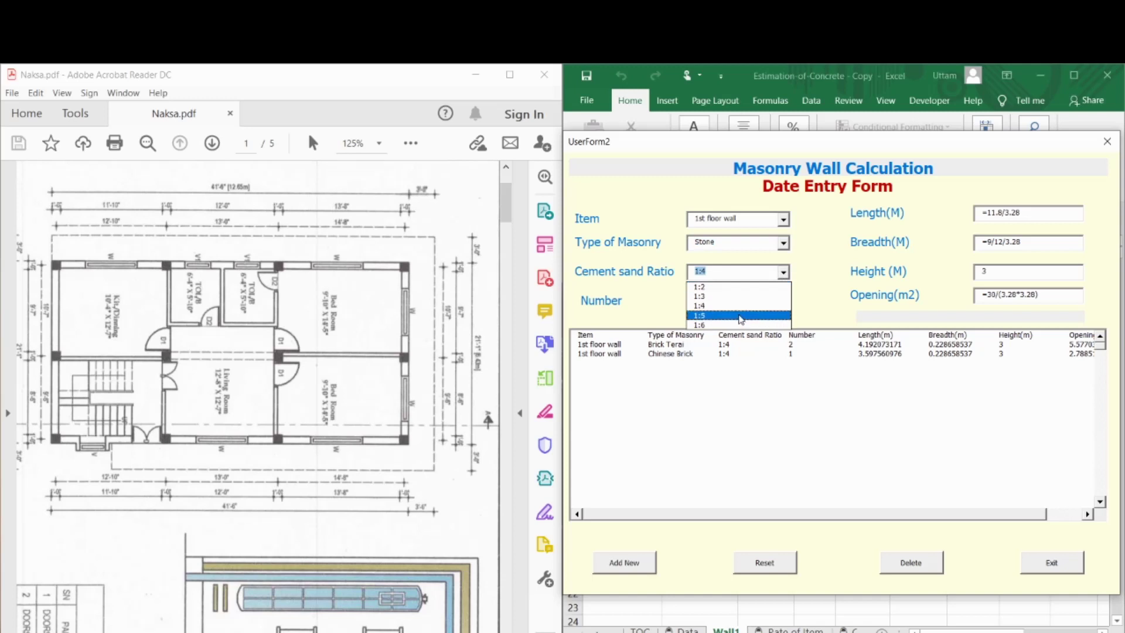
left_click(732, 325)
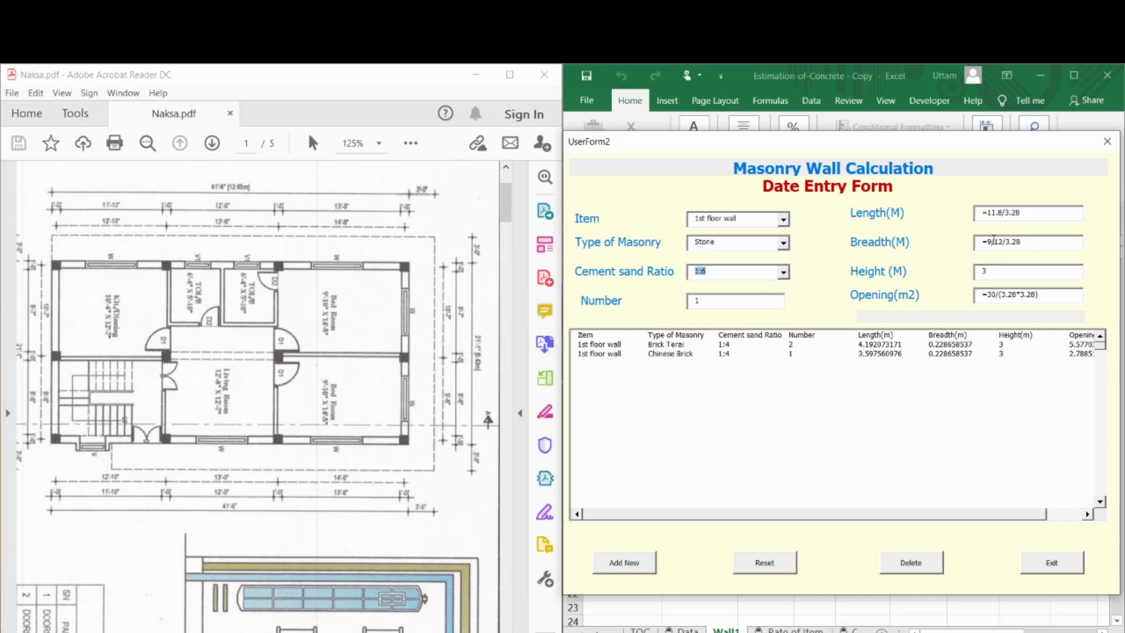
Step: Set the Stone wall's length to =9.75/3.28
left_click(999, 213)
key("BackSpace")
key("BackSpace")
key("BackSpace")
type("9.7")
key("Delete")
type("7")
key("BackSpace")
type("5")
Step: Copy the opening formula, replace it with 0, and add the Stone wall record
left_click_drag(1039, 294, 981, 297)
key("ctrl+c")
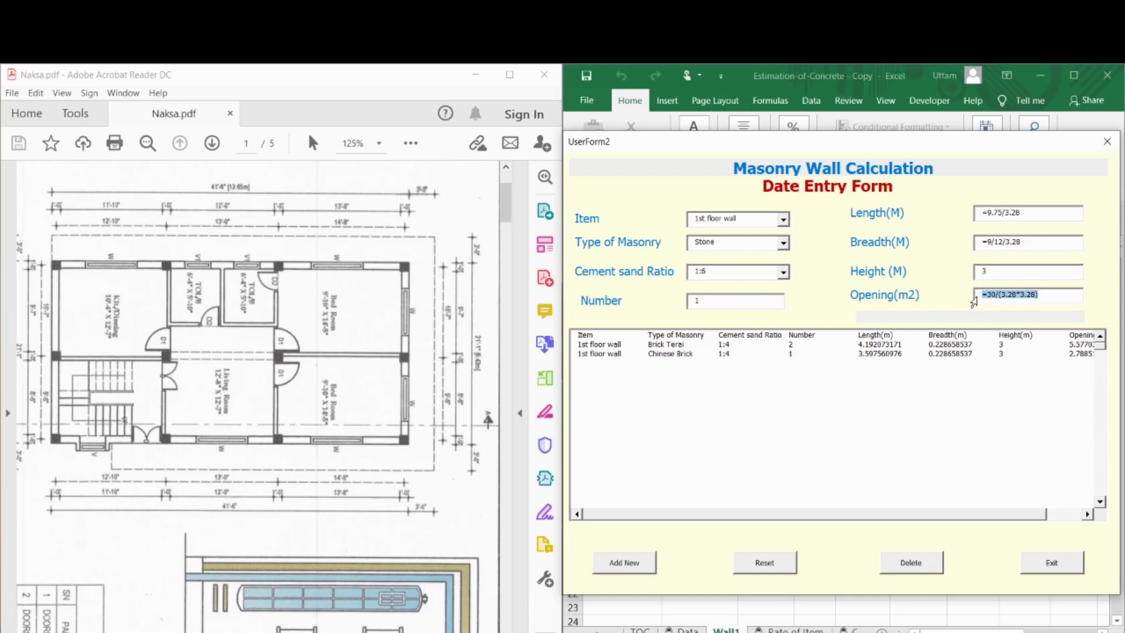
type("0")
left_click(645, 562)
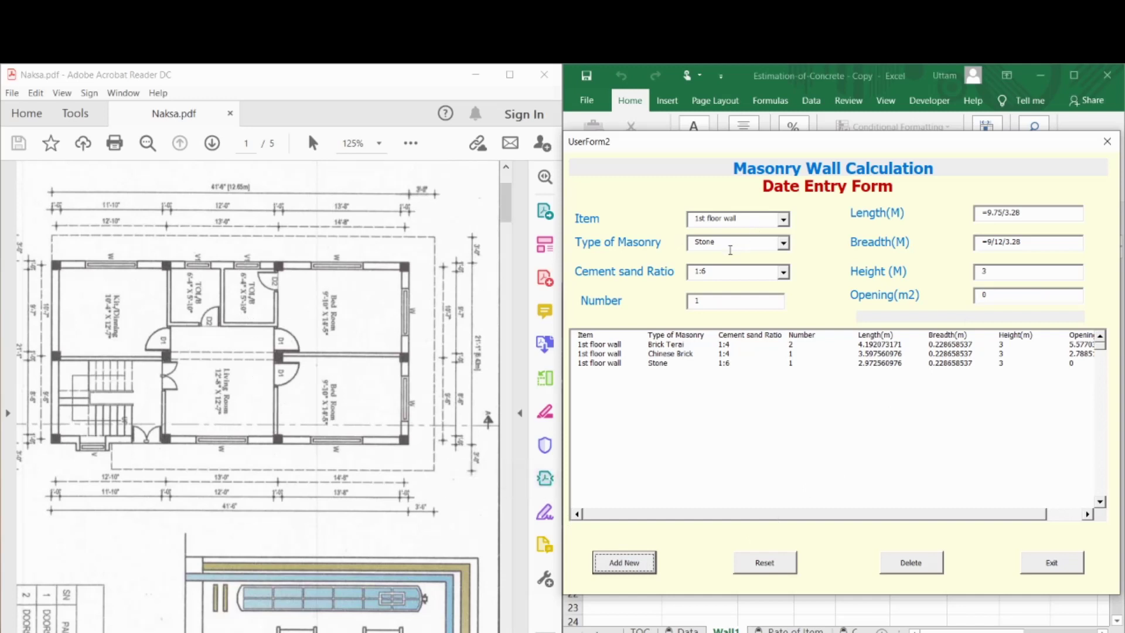
Step: Change the masonry type to Brick Hill and the cement sand ratio to 1:4
left_click(783, 243)
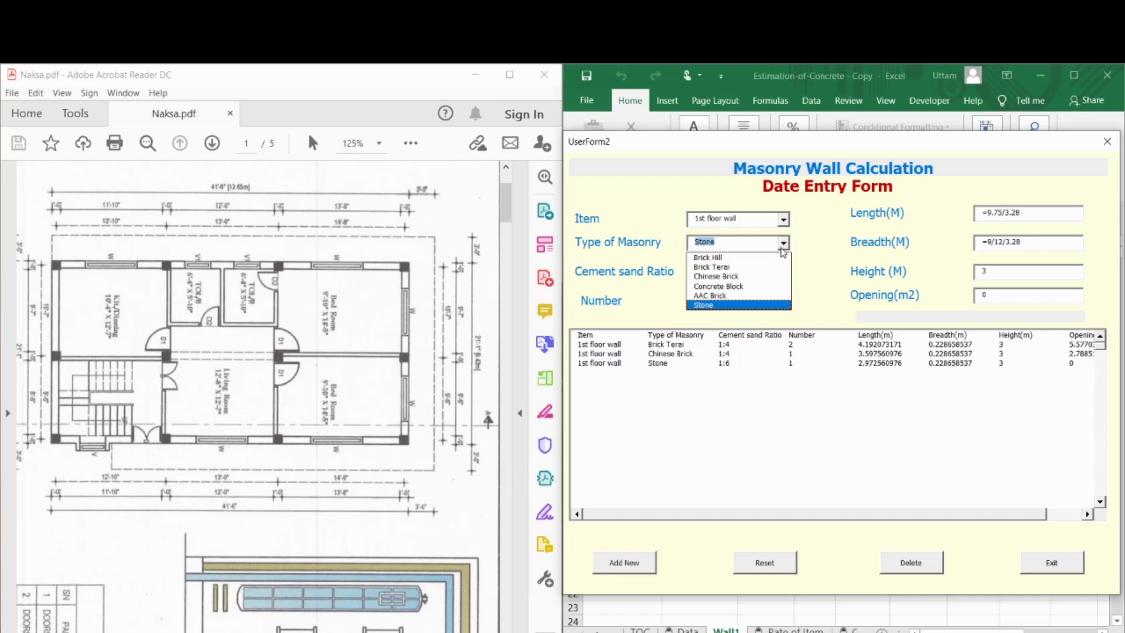
left_click(737, 257)
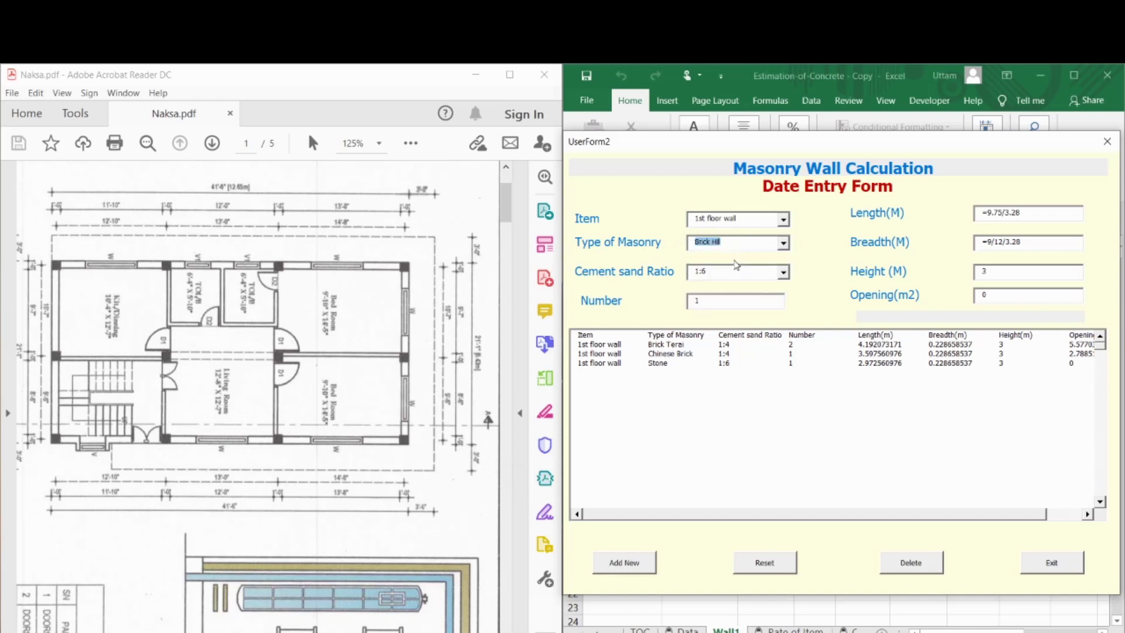
left_click(783, 271)
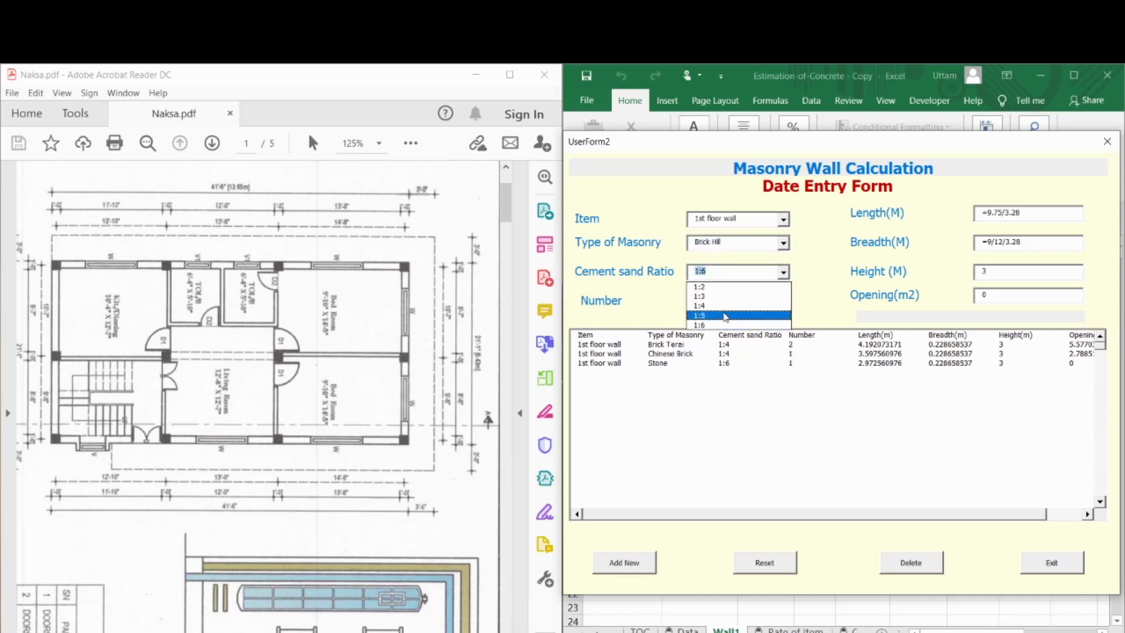
left_click(725, 317)
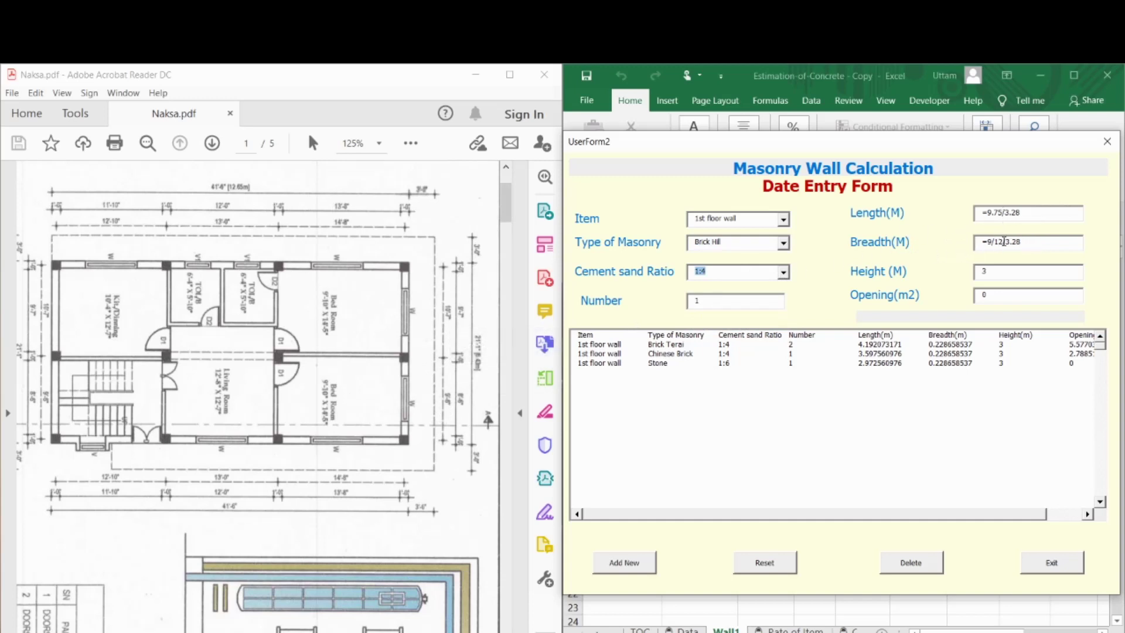
Step: Set the breadth to =4/12/3.28 and the opening to =21/(3.28*3.28), and add the Brick Hill wall record
left_click(994, 241)
left_click(1027, 295)
key("ctrl+v")
key("Delete")
key("Delete")
type("21")
left_click(641, 564)
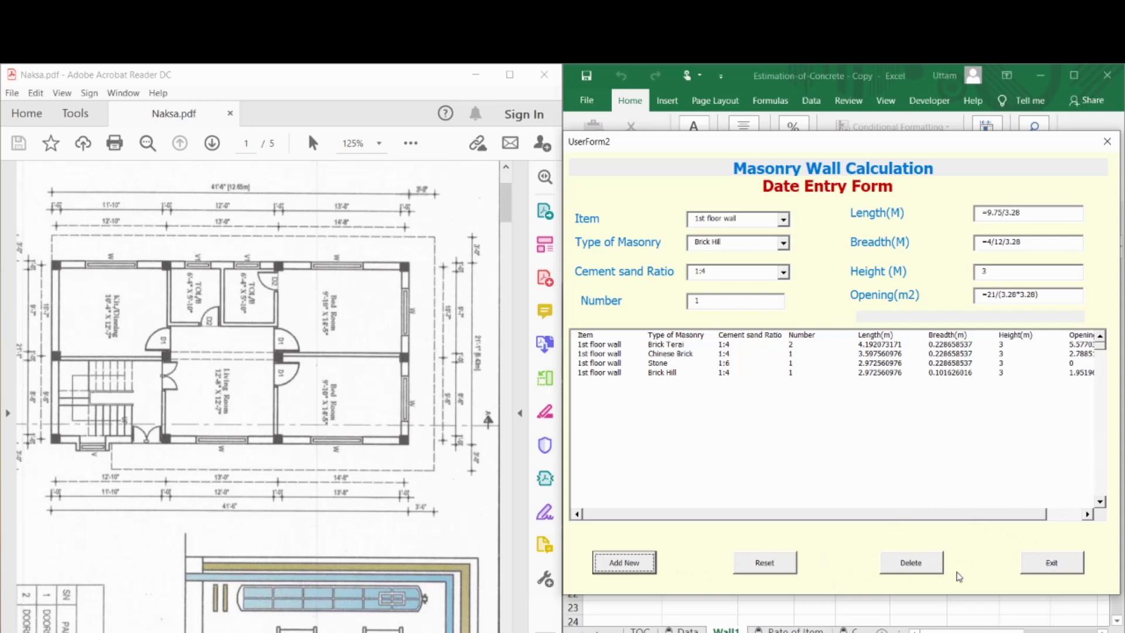
Step: Reset the entry fields, exit the masonry wall form with confirmation, and maximize the workbook window
left_click(767, 573)
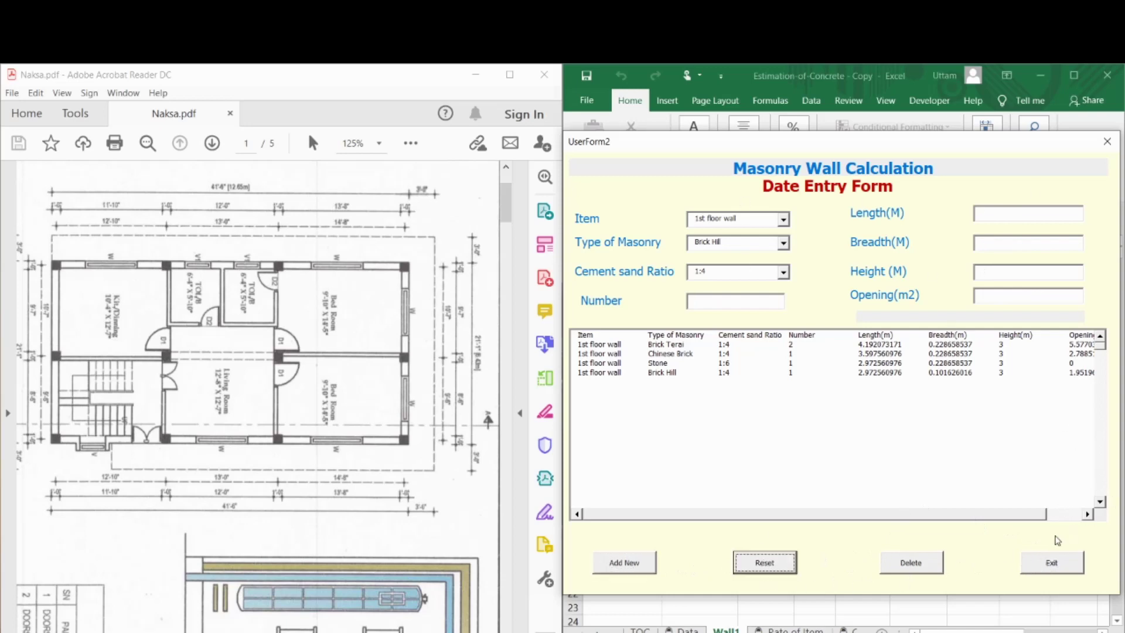
left_click(1051, 562)
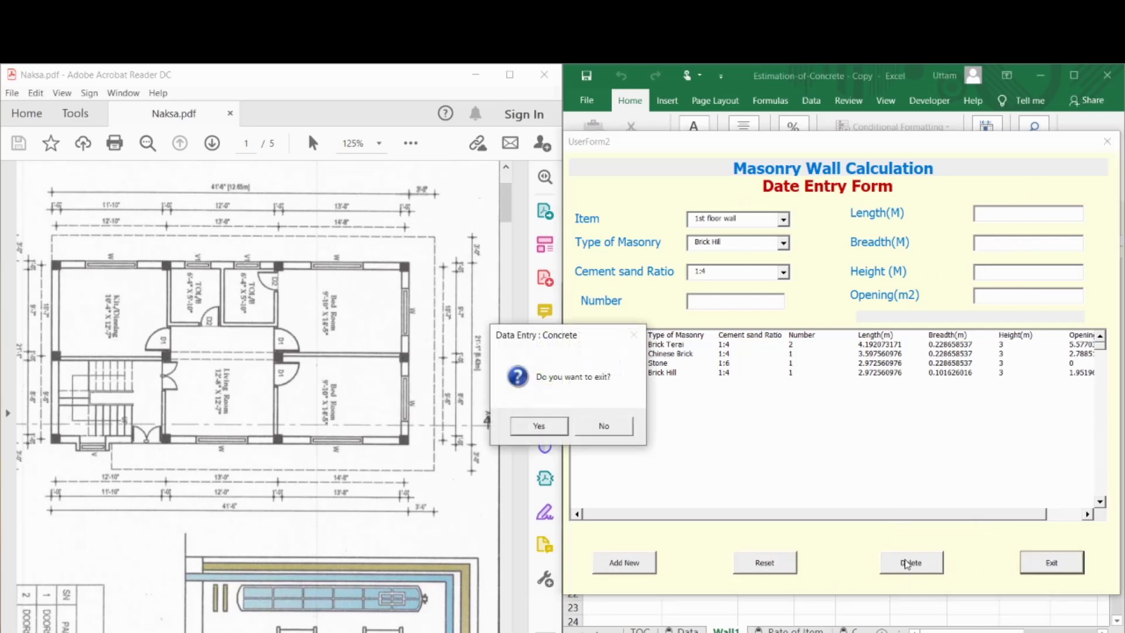
left_click(538, 427)
left_click(1071, 74)
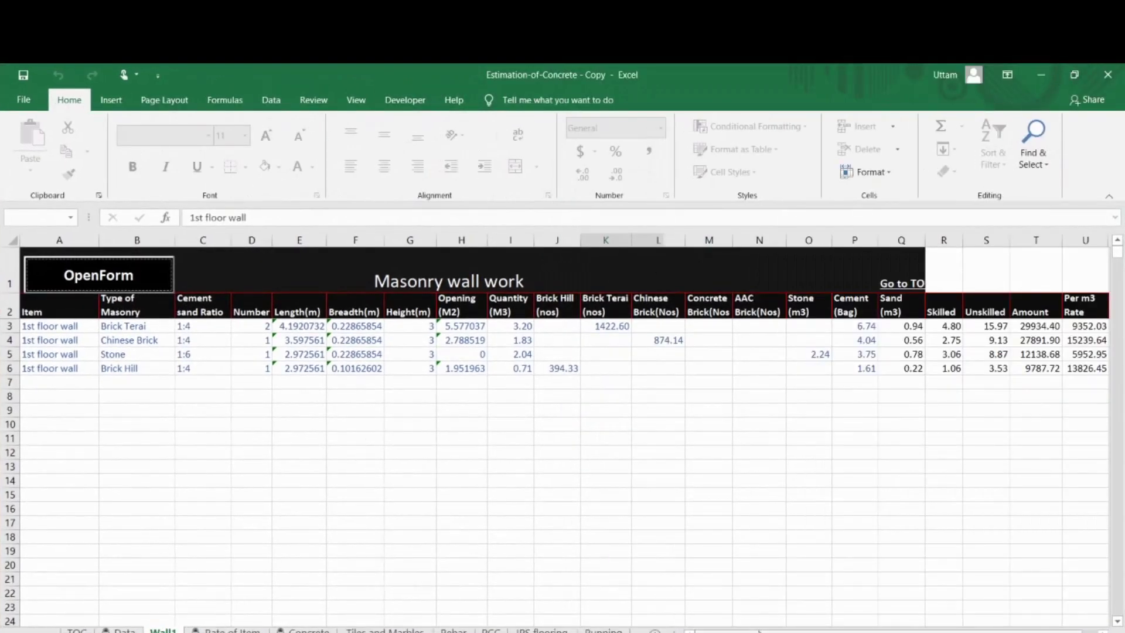
Step: Examine the masonry wall table's quantities, brick numbers, materials, labour, amounts and rates for the four first-floor walls
mouse_move(759, 629)
left_mouse_down()
mouse_move(773, 630)
mouse_move(755, 629)
left_mouse_up()
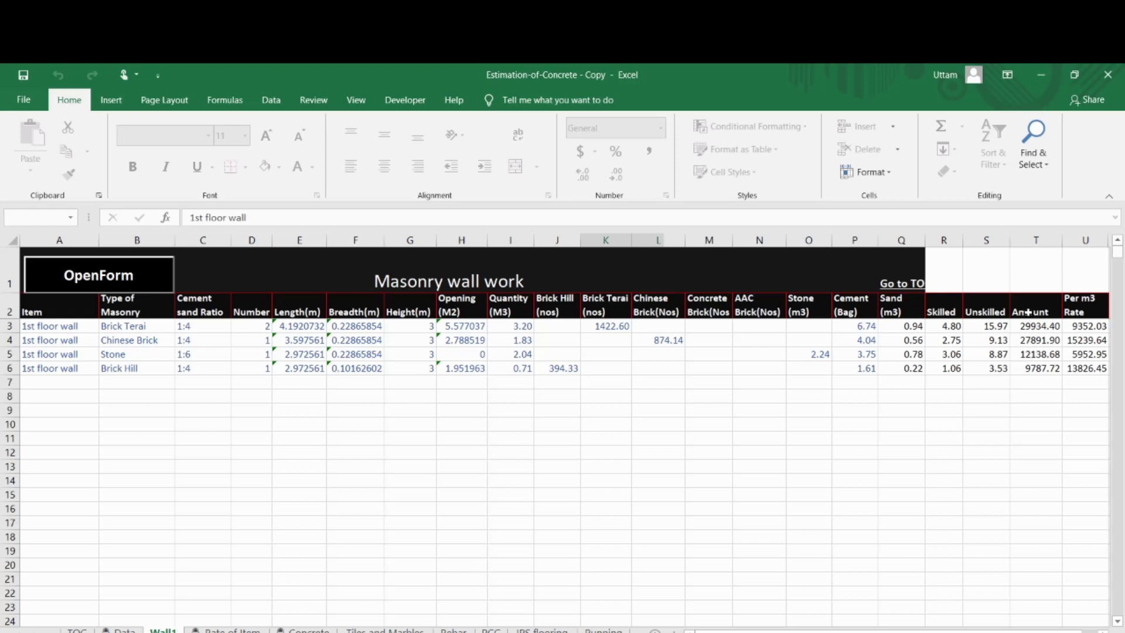
left_click(1028, 339)
left_click(507, 414)
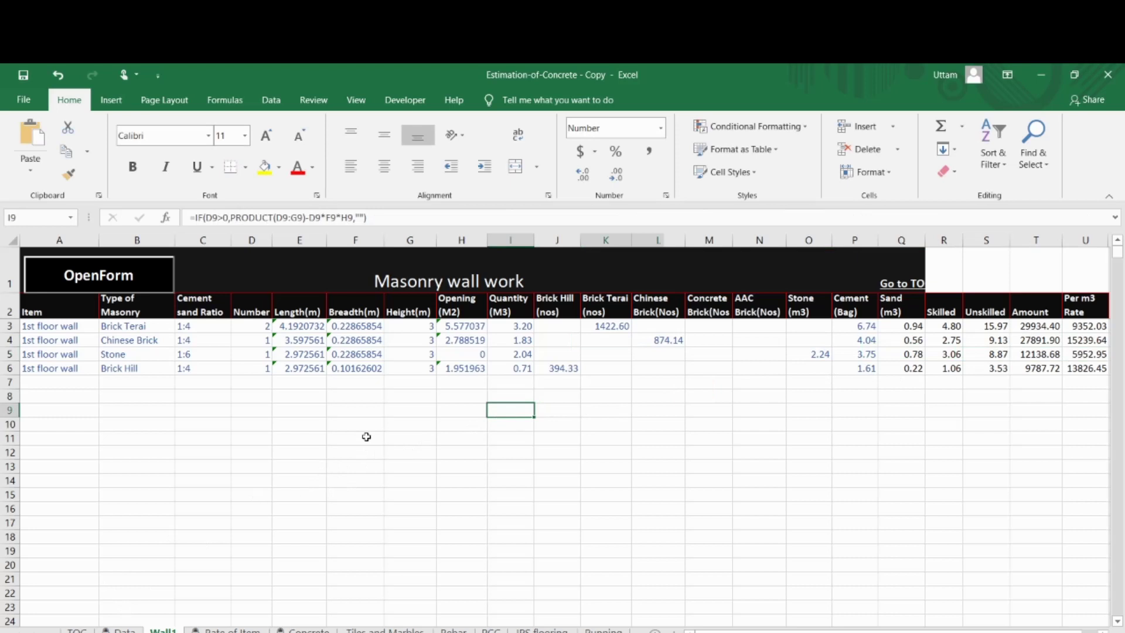
left_click(352, 398)
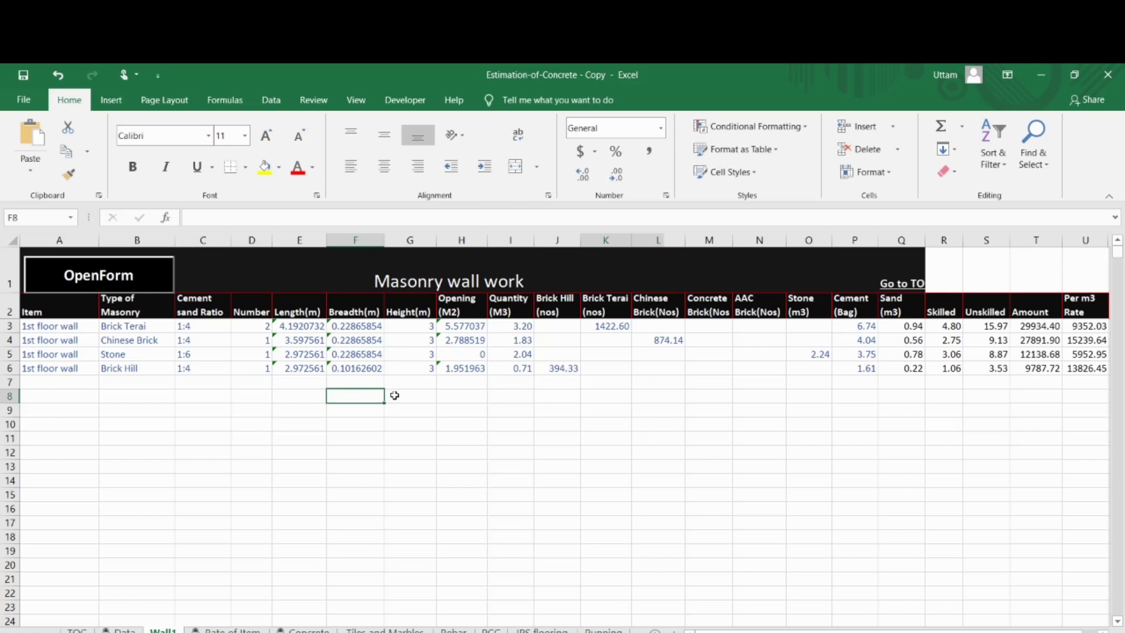
left_click(409, 379)
left_click(507, 408)
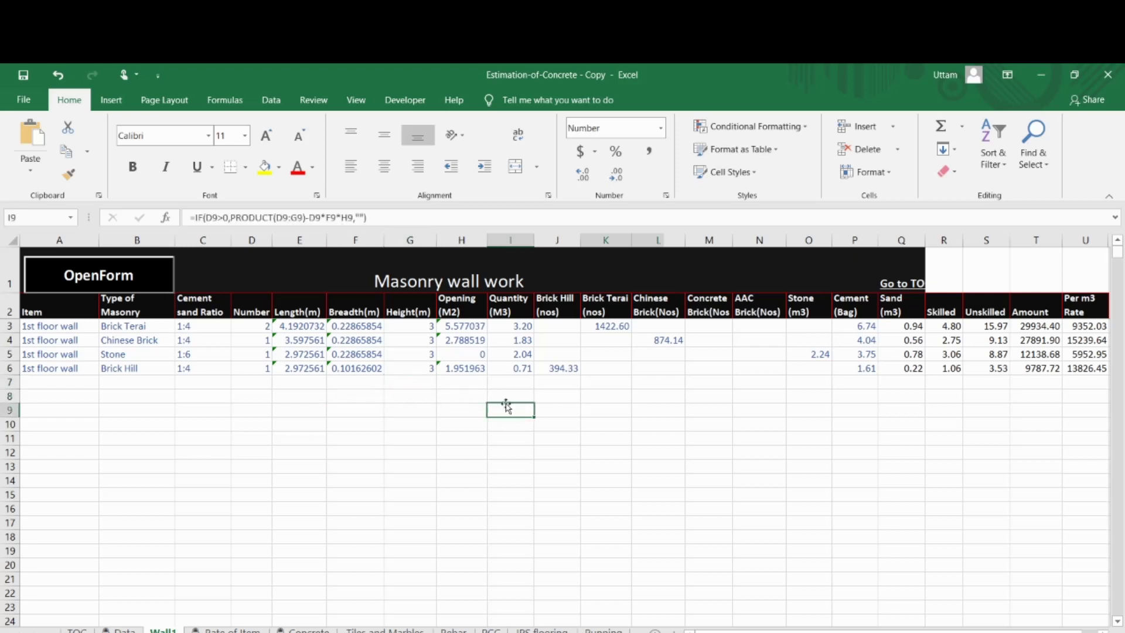
left_click(363, 367)
left_click(339, 398)
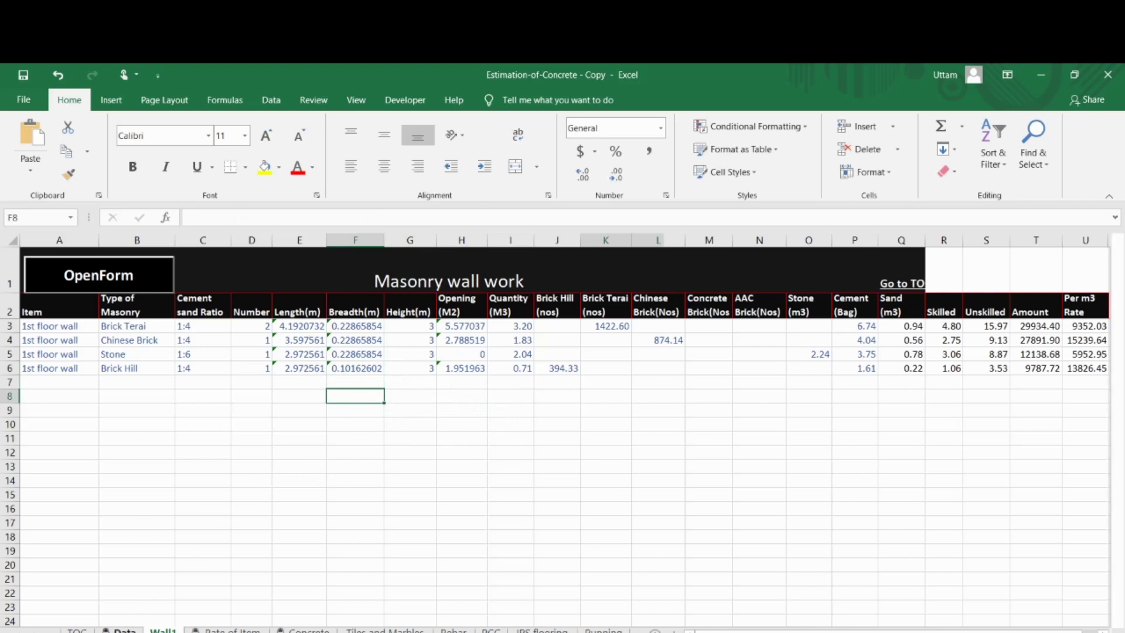
Step: Review the brick and block sizes and the skilled and unskilled labour values on the Data sheet
left_click(120, 630)
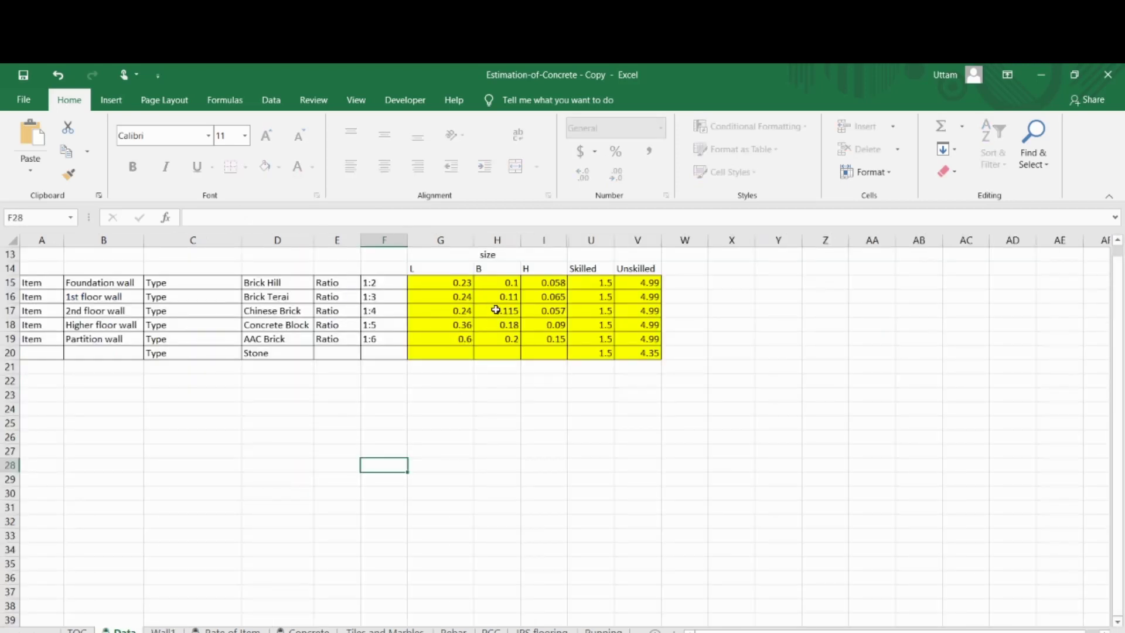
left_click(438, 381)
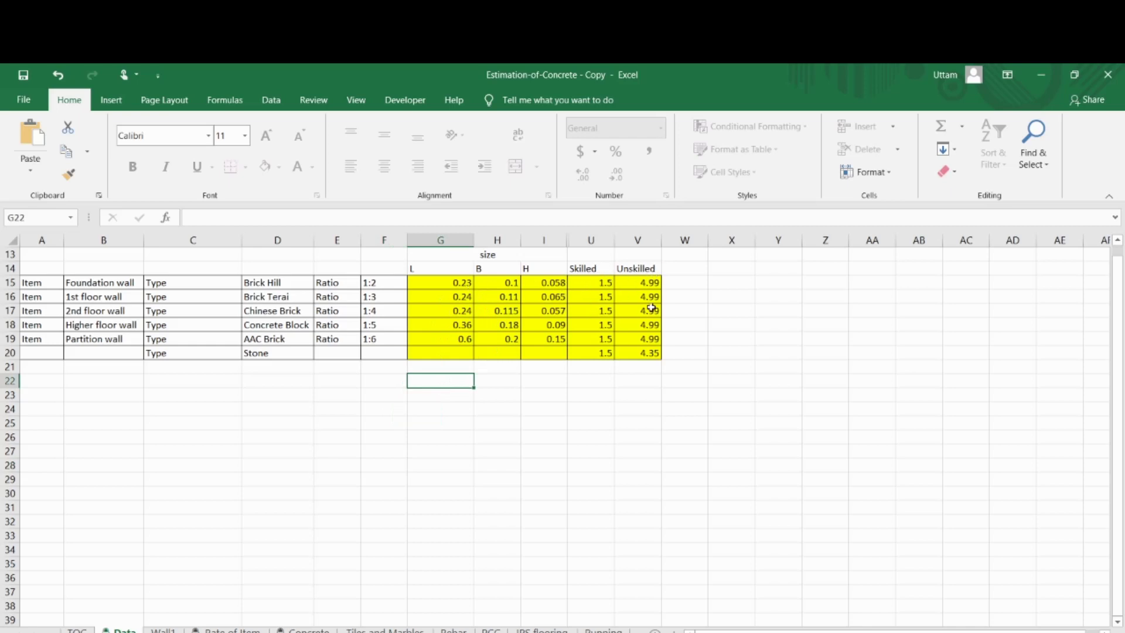
left_click(561, 409)
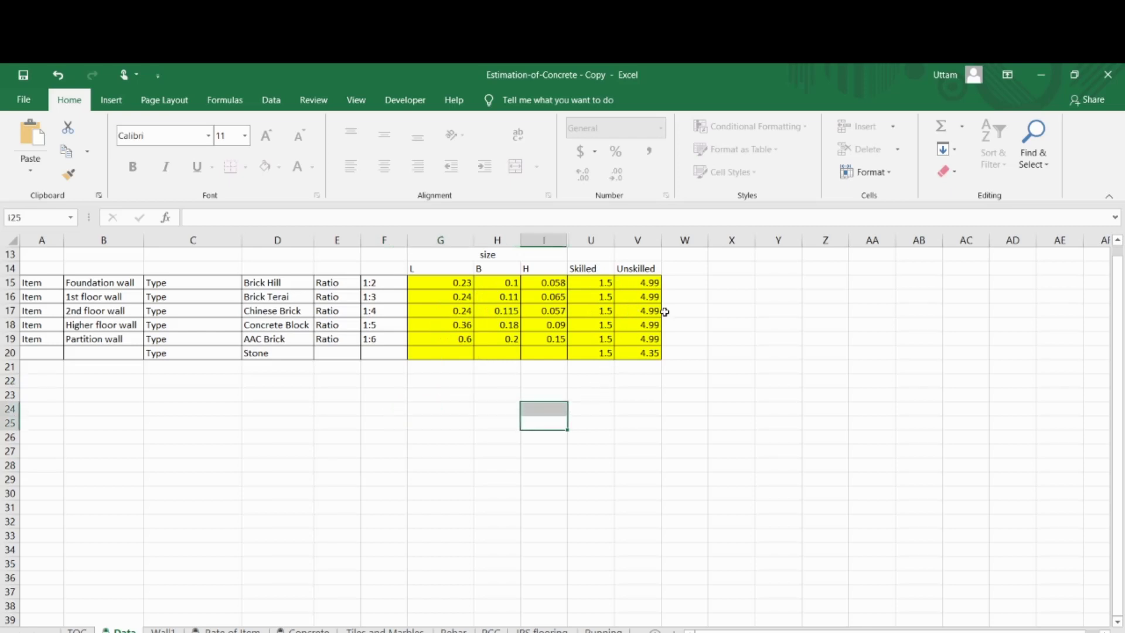
left_click(576, 386)
left_click(622, 306)
left_click(595, 290)
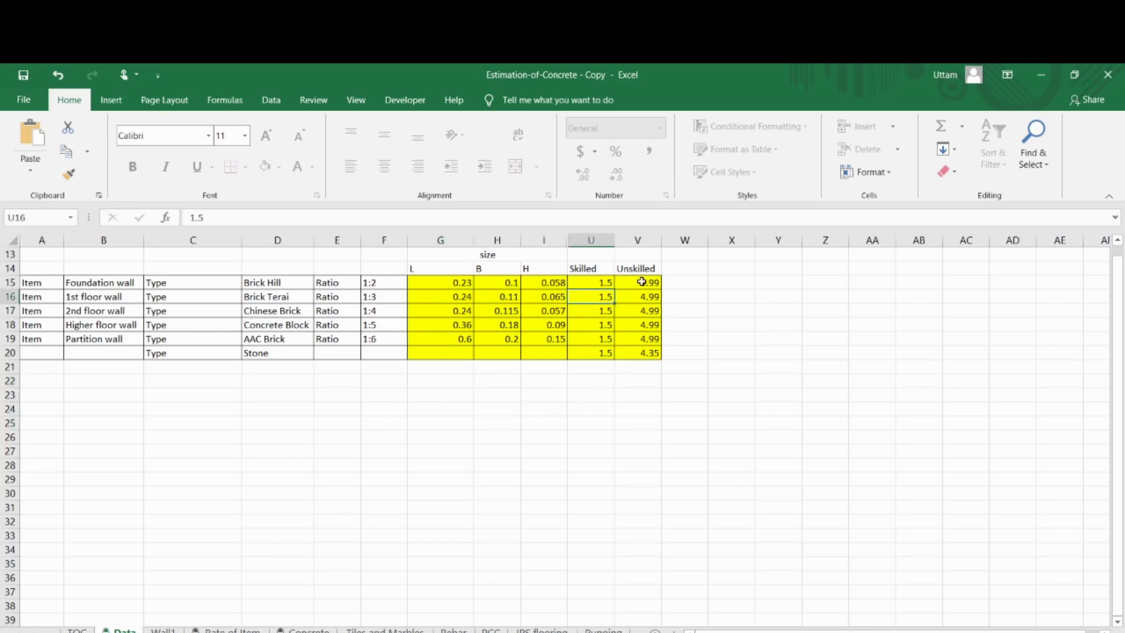
left_click(643, 282)
left_click(643, 326)
left_click(508, 324)
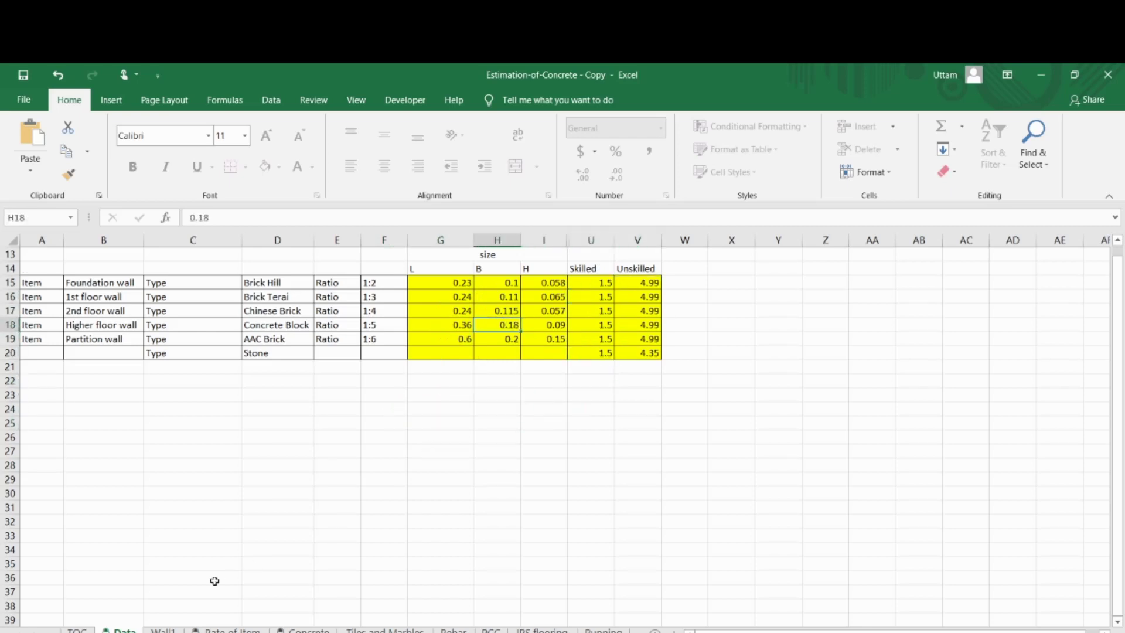
Step: Review the material and labour rates, including cement, aggregate and Terai brick, on the Rate of Item sheet
left_click(235, 629)
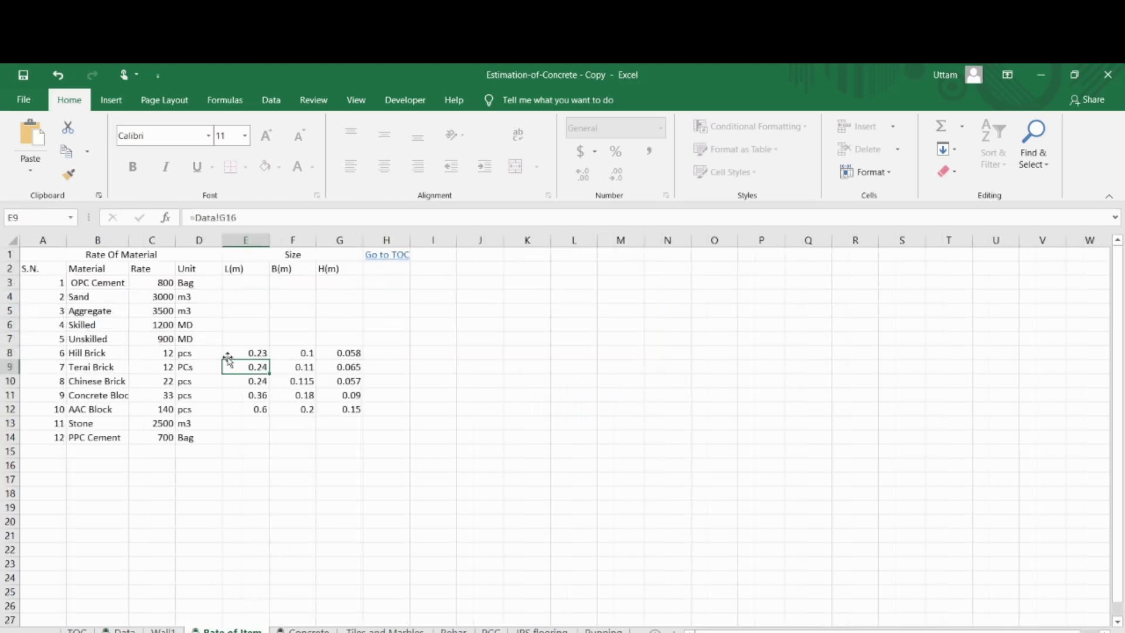
left_click(157, 284)
left_click(157, 327)
key("Up")
key("Up")
key("Up")
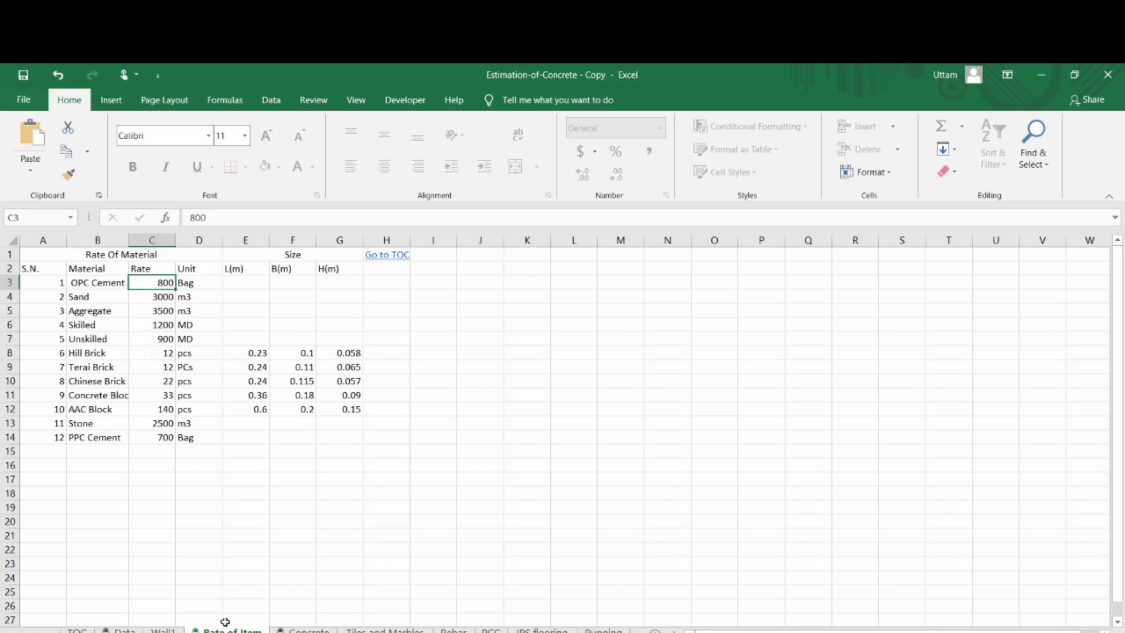
left_click(162, 311)
left_click(160, 378)
left_click(159, 315)
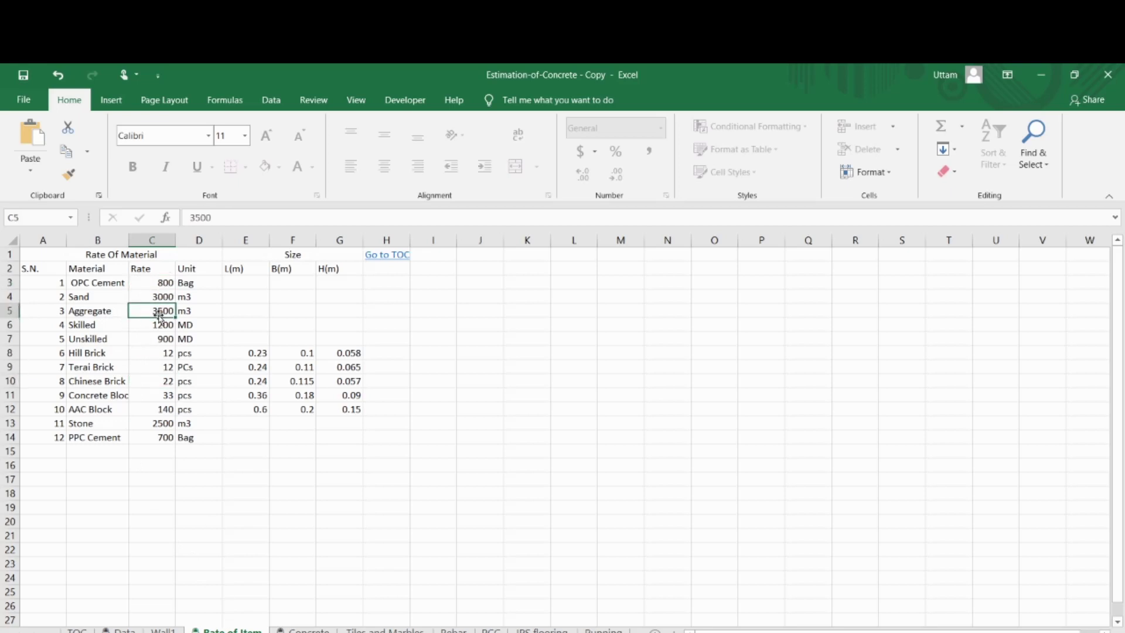
left_click(159, 369)
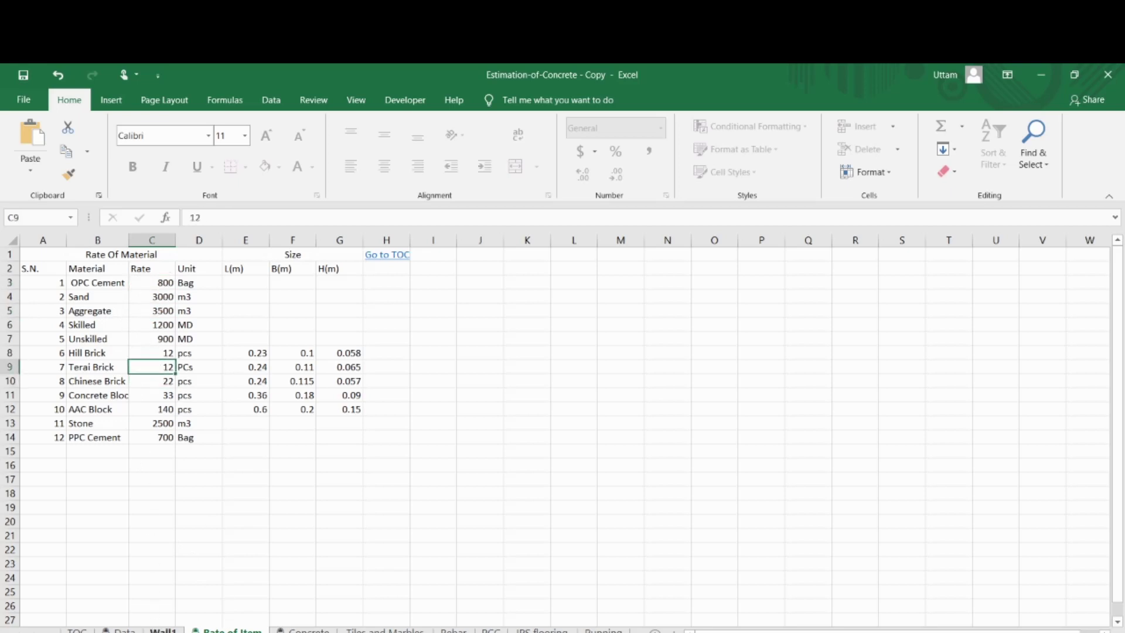
Step: Return to the Wall1 sheet and inspect the Brick Hill wall's brick count formula
left_click(163, 630)
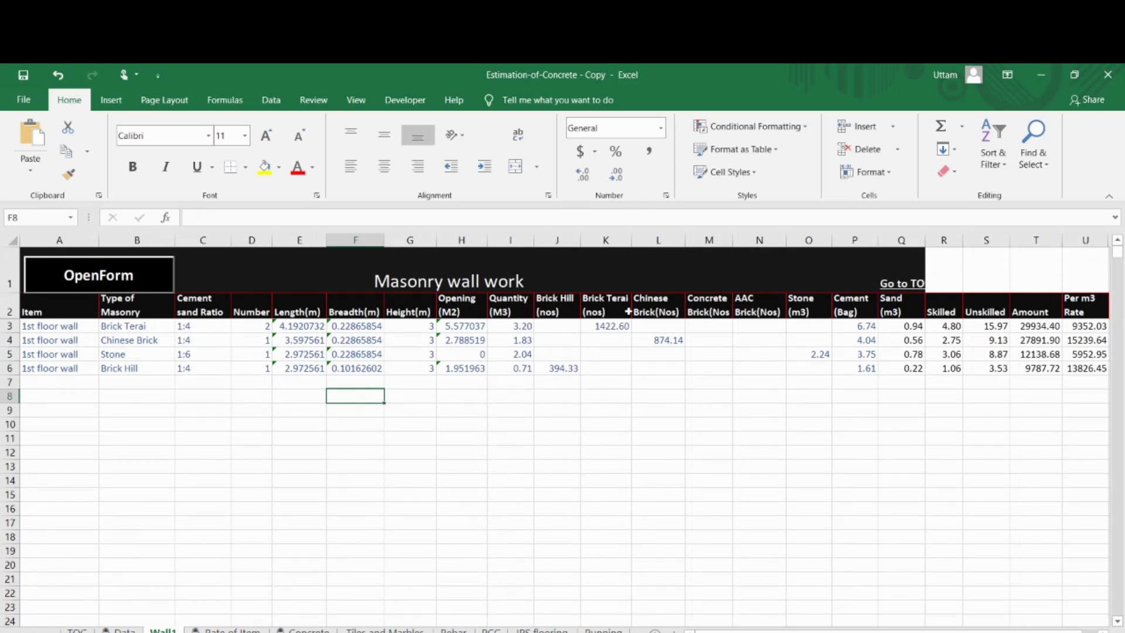
left_click(564, 366)
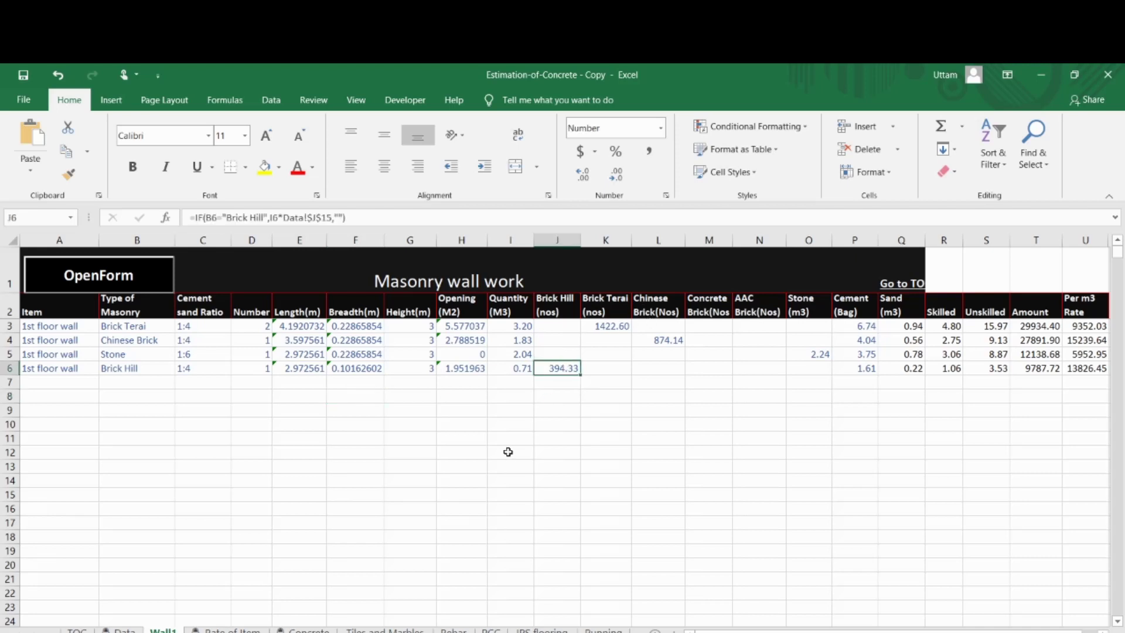
left_click(498, 423)
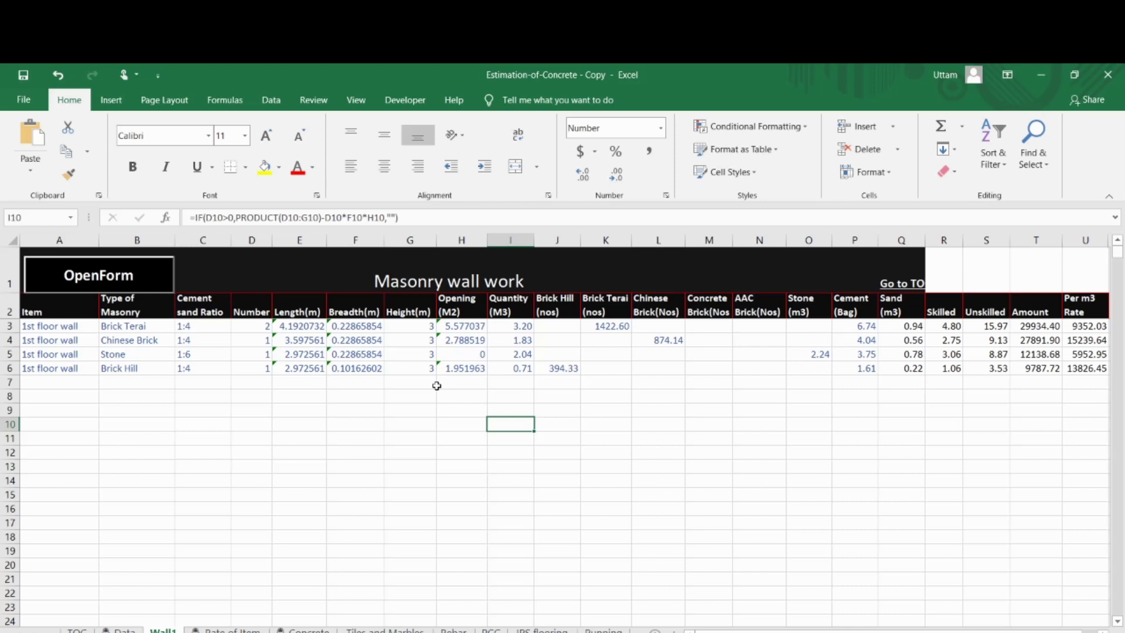
left_click(354, 384)
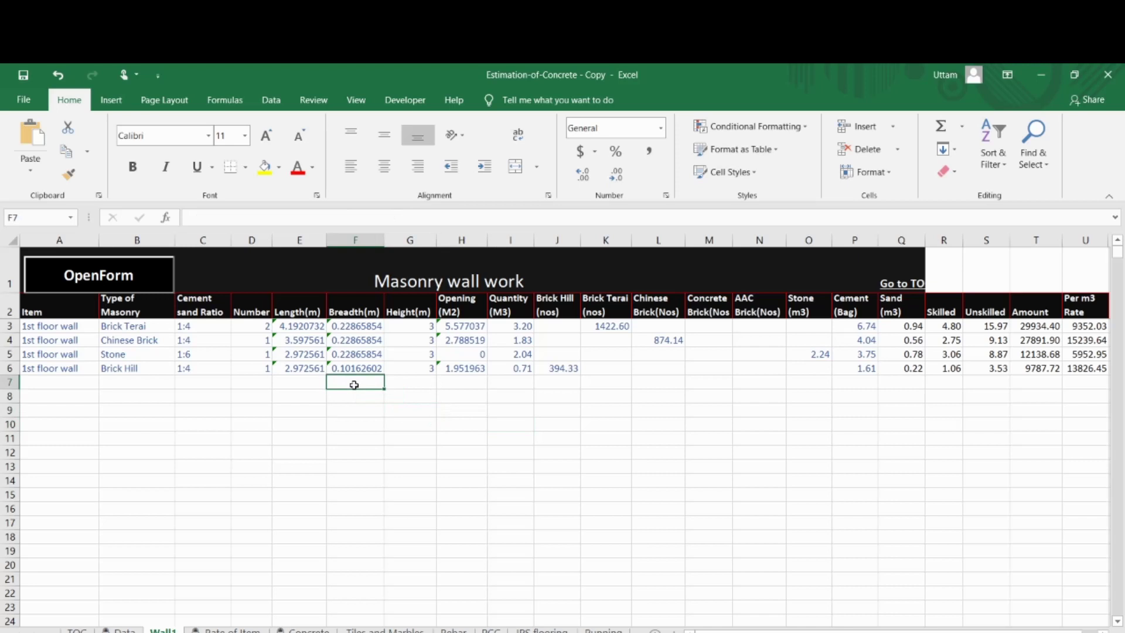
left_click(390, 424)
left_click(341, 392)
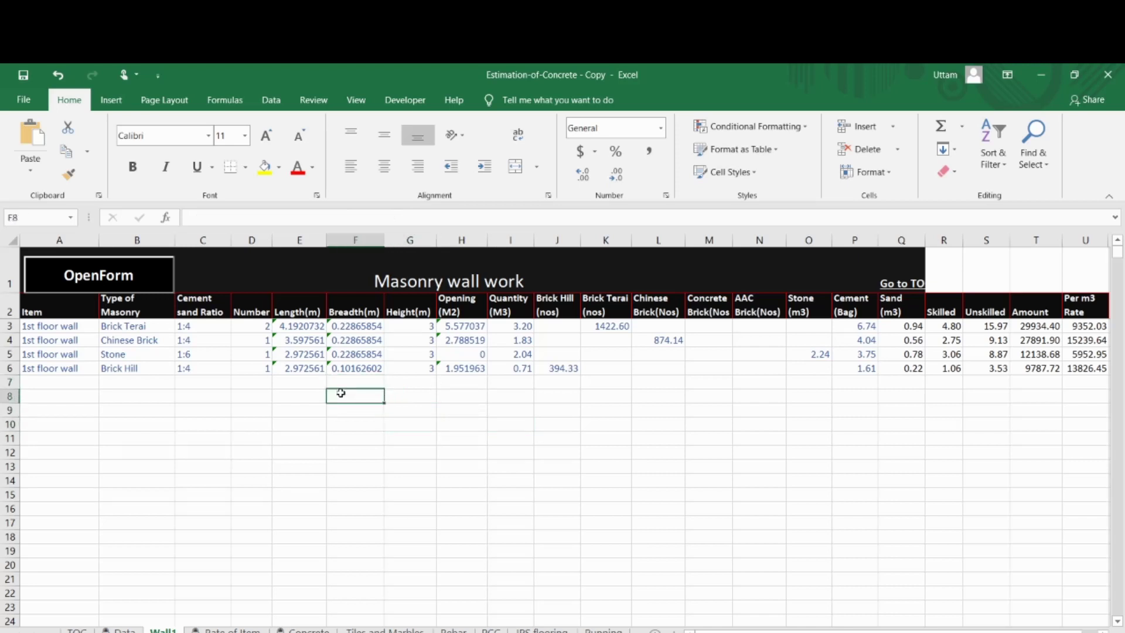